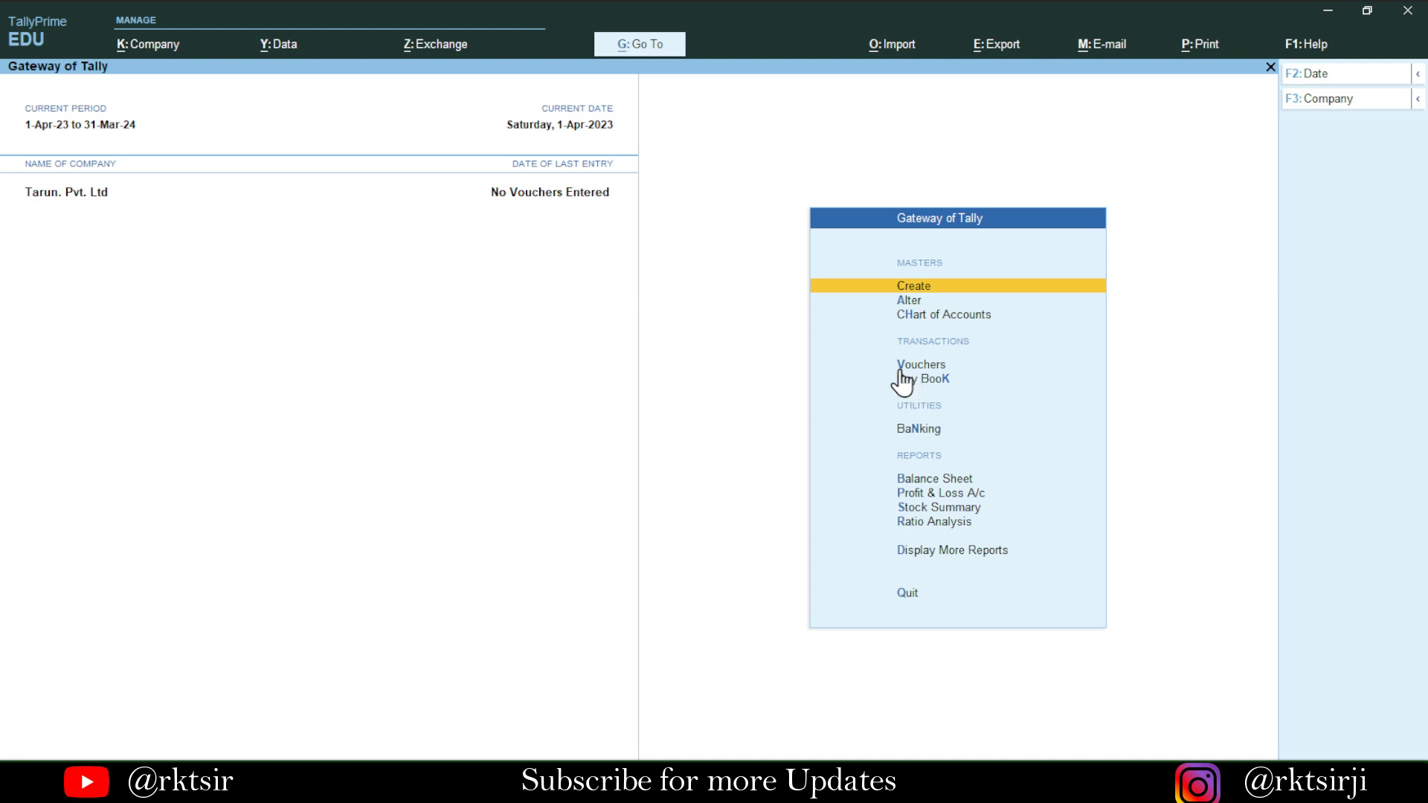
# - Open a new purchase voucher and set the voucher date to 2-4-2023
pyautogui.press('v')
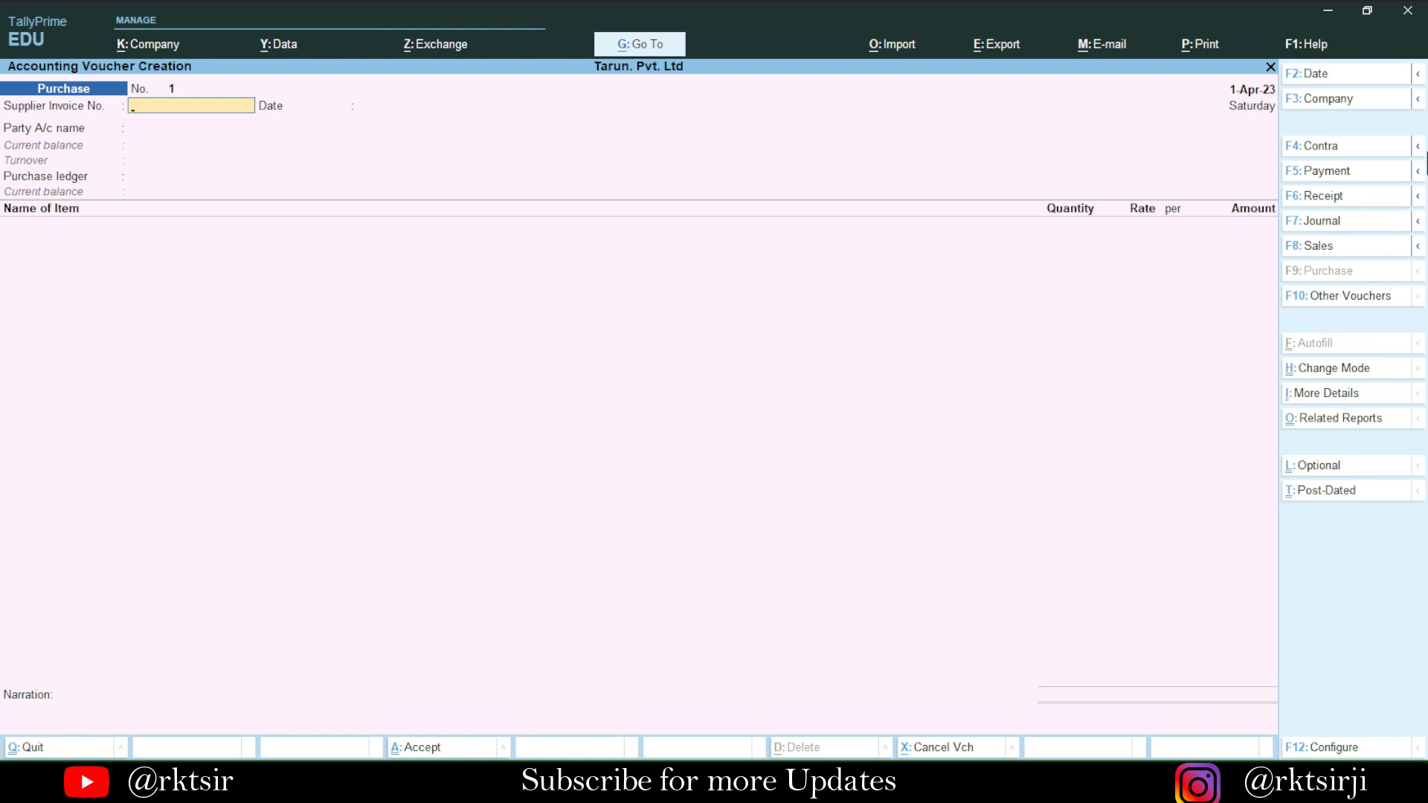
pyautogui.click(1309, 246)
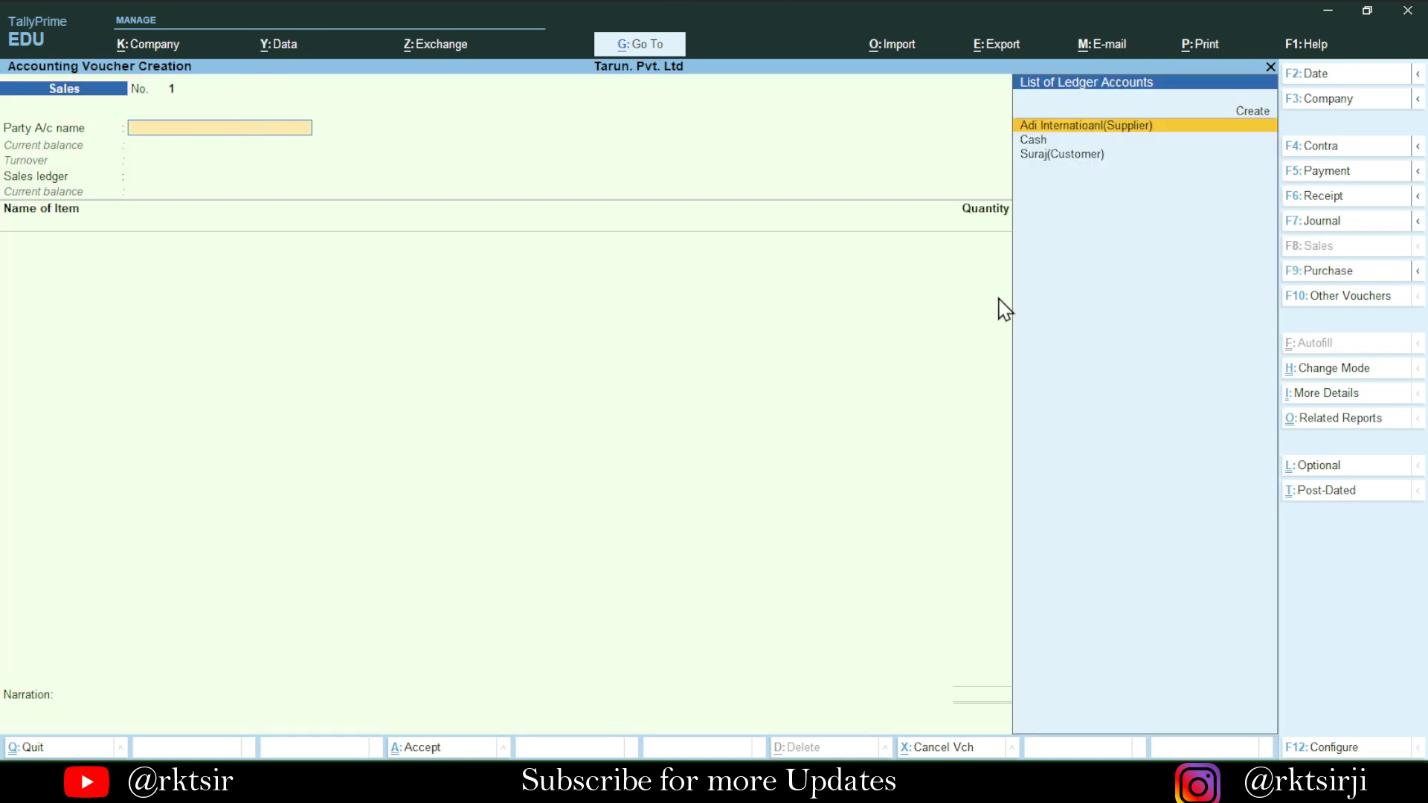
pyautogui.press('F9')
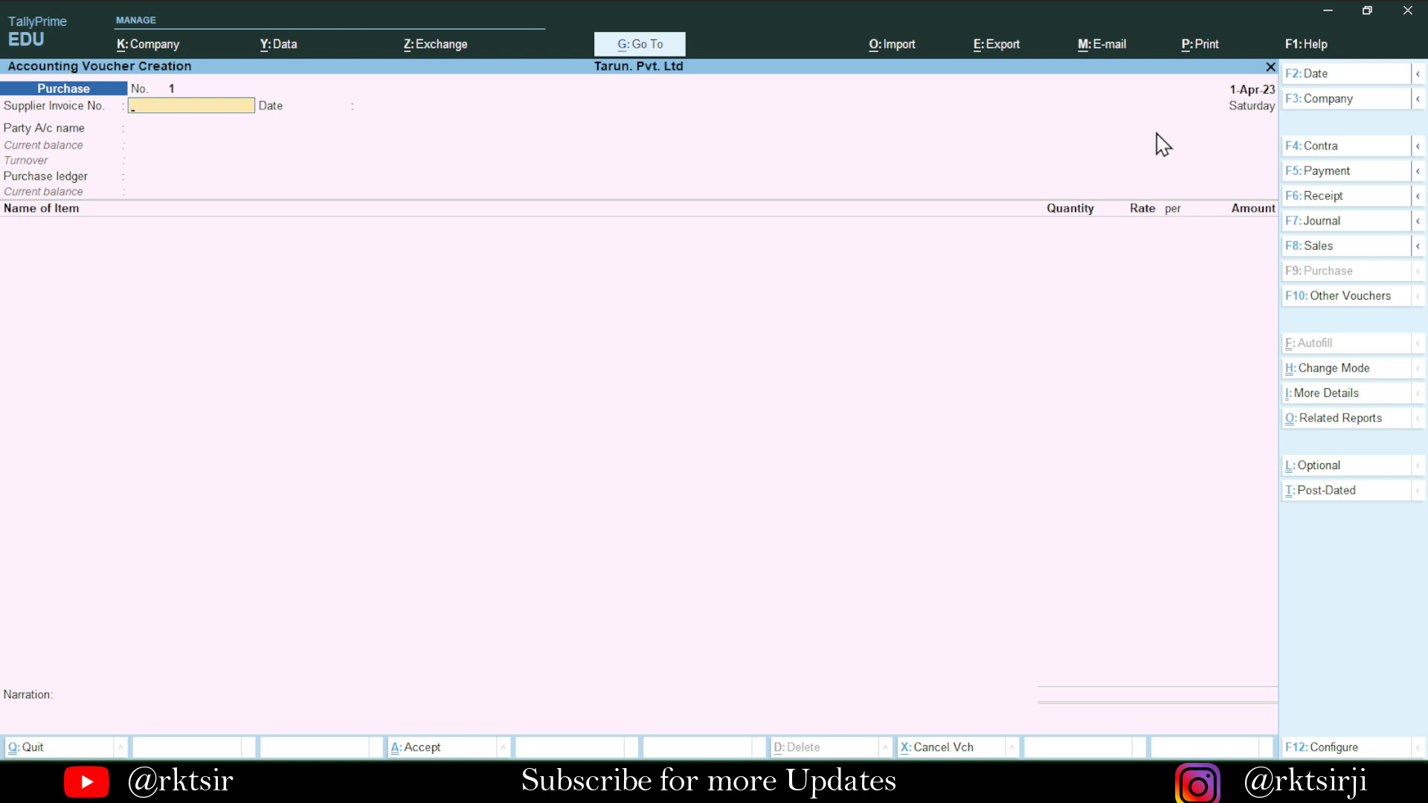
pyautogui.press('F2')
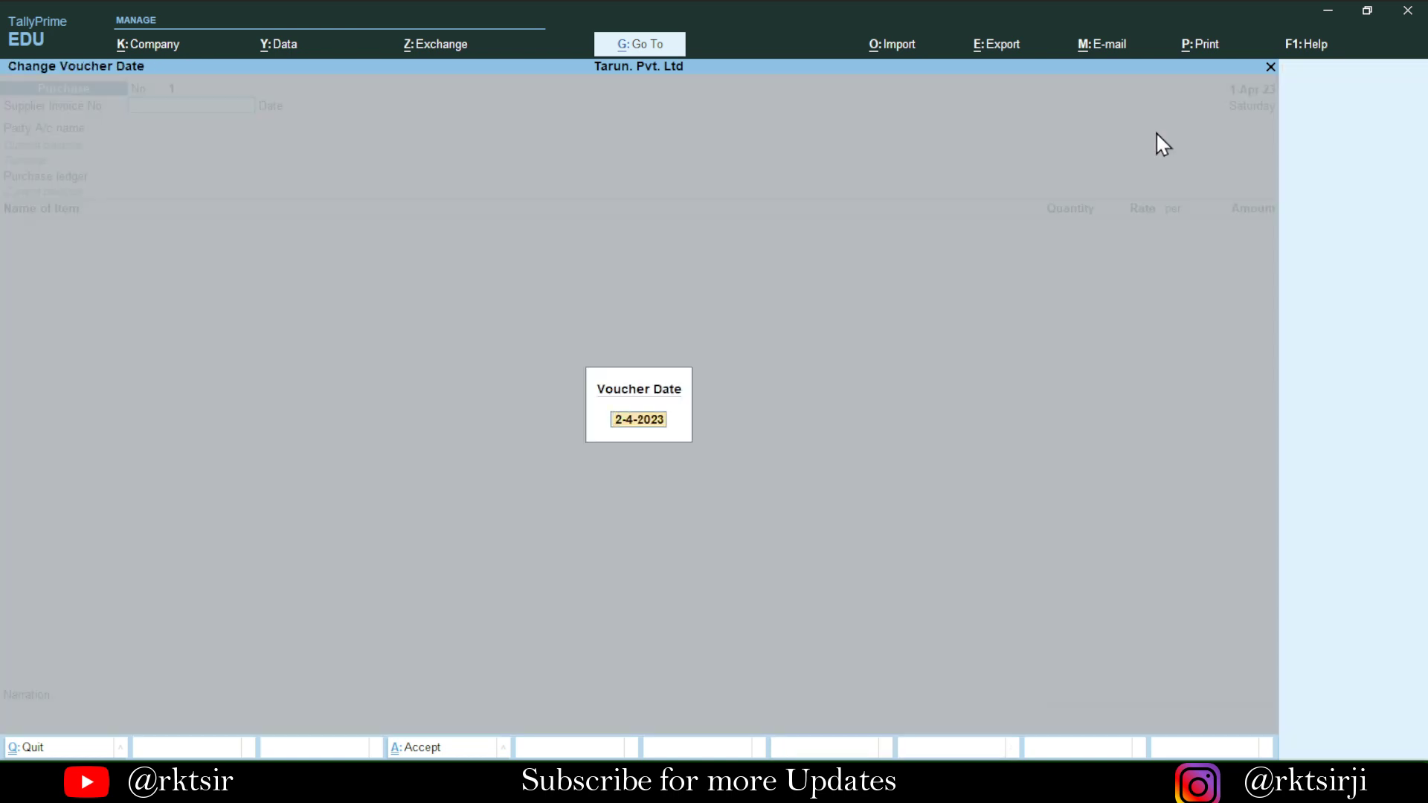
pyautogui.write('2')
pyautogui.write('-4')
pyautogui.press('Return')
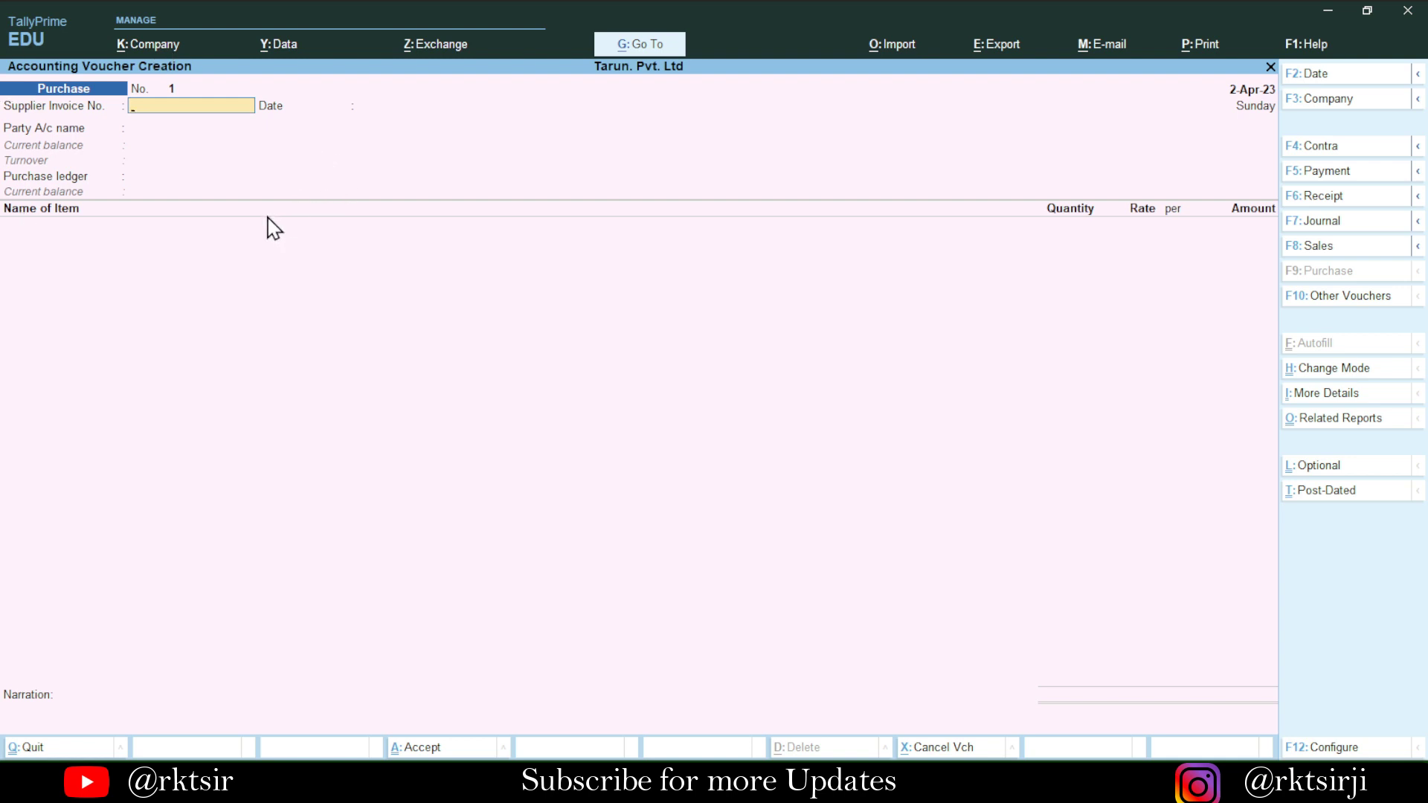
# - Enter supplier invoice number 01 with the invoice date 2-Apr-23
pyautogui.write('01')
pyautogui.press('Return')
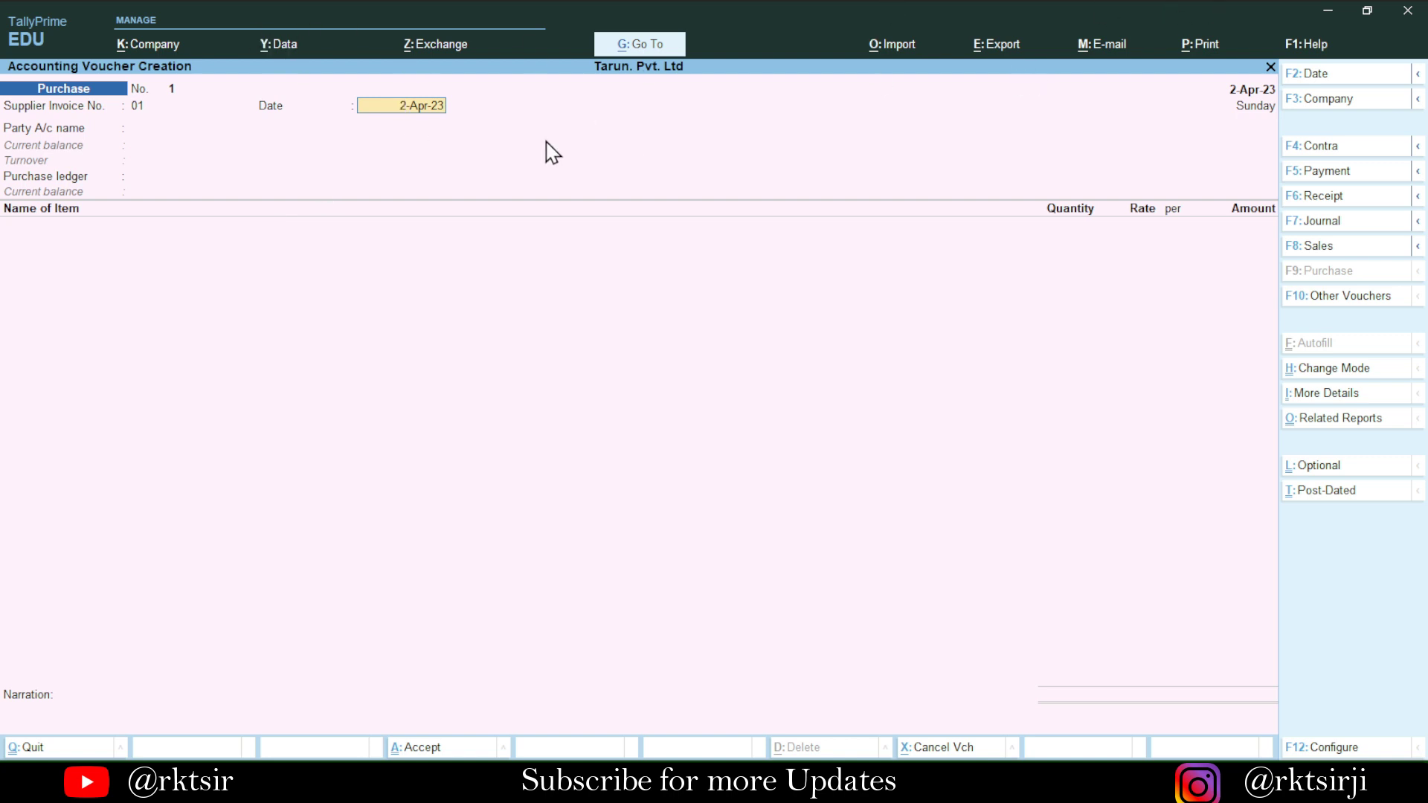
pyautogui.press('Return')
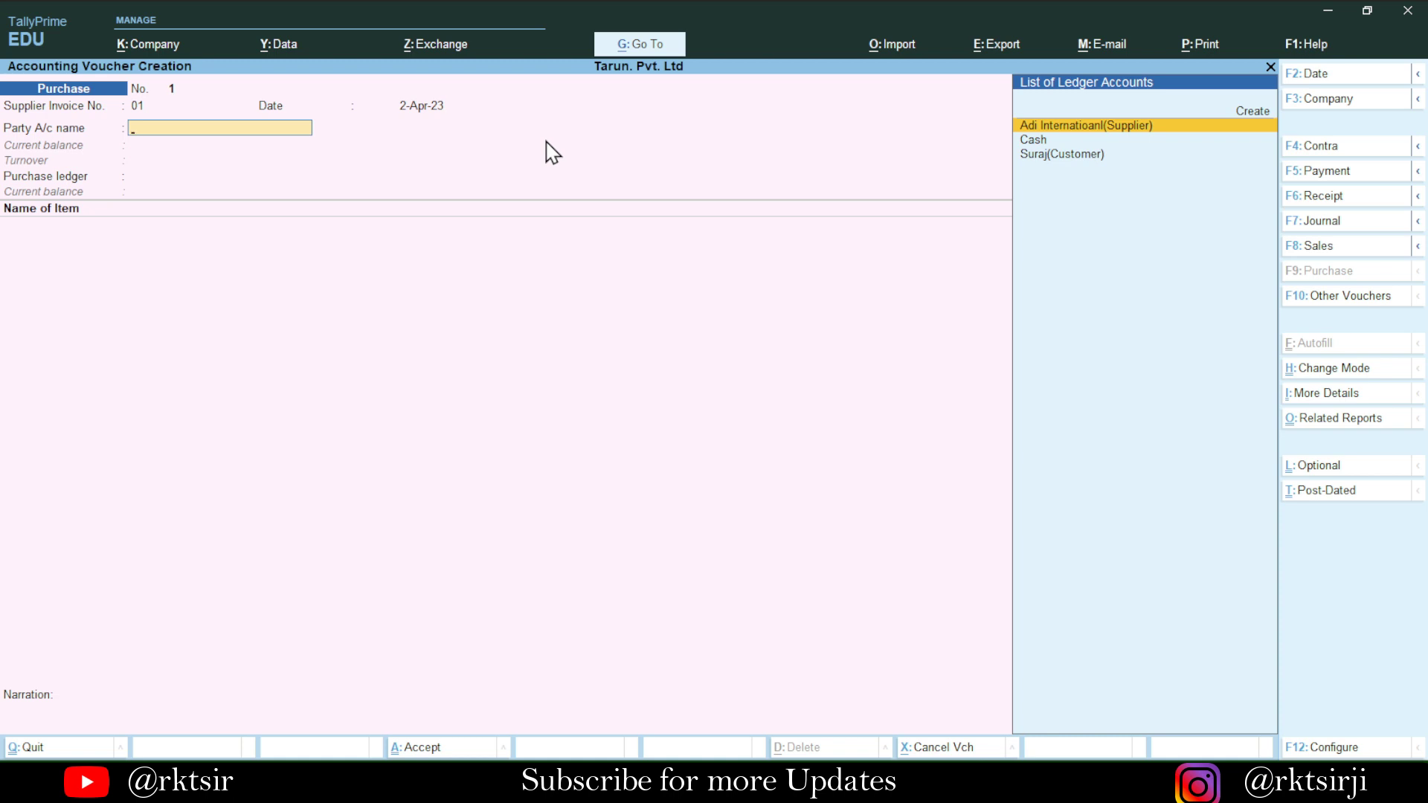
# - Choose Adi Internatioanl(Supplier) as the party account and accept its party details as filled in
pyautogui.press('Return')
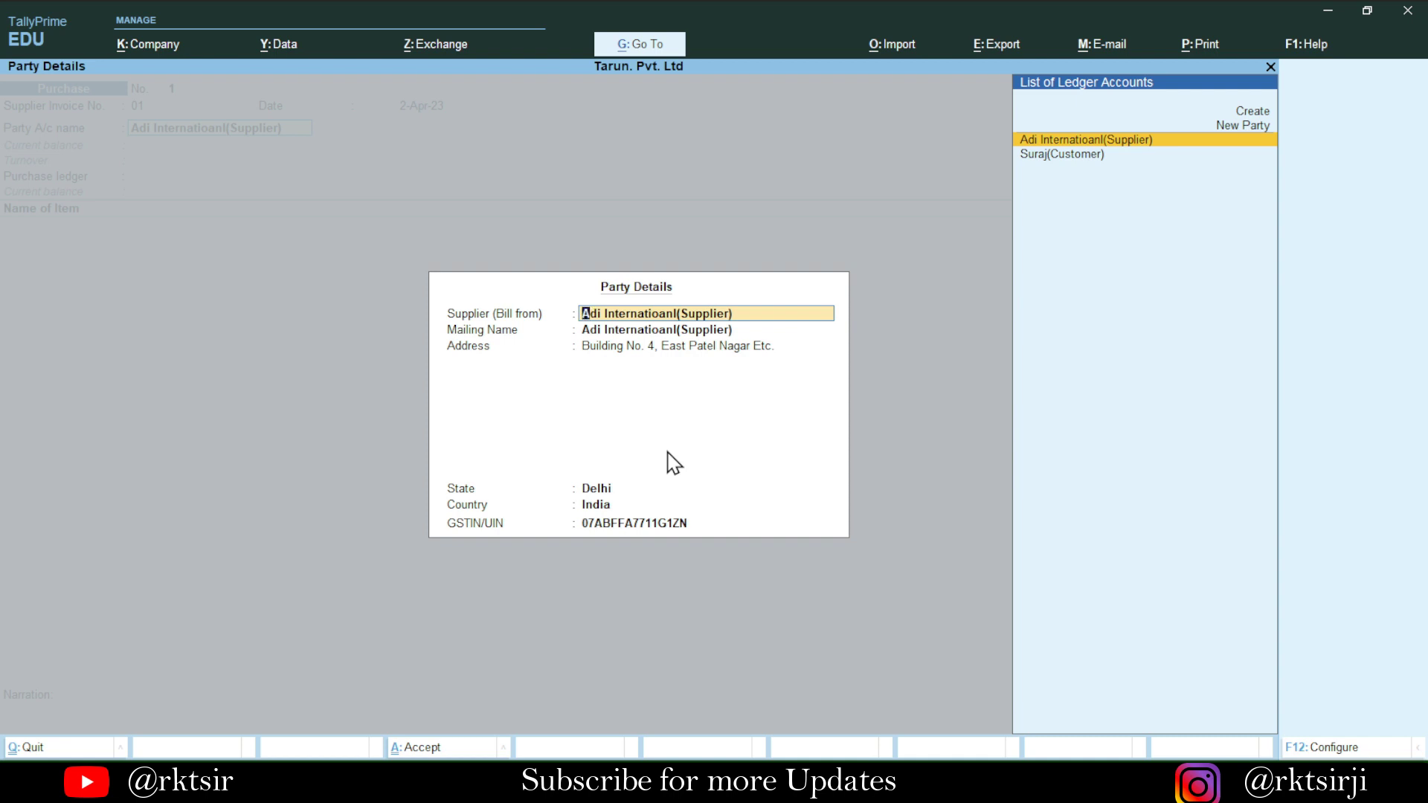
pyautogui.press('Return')
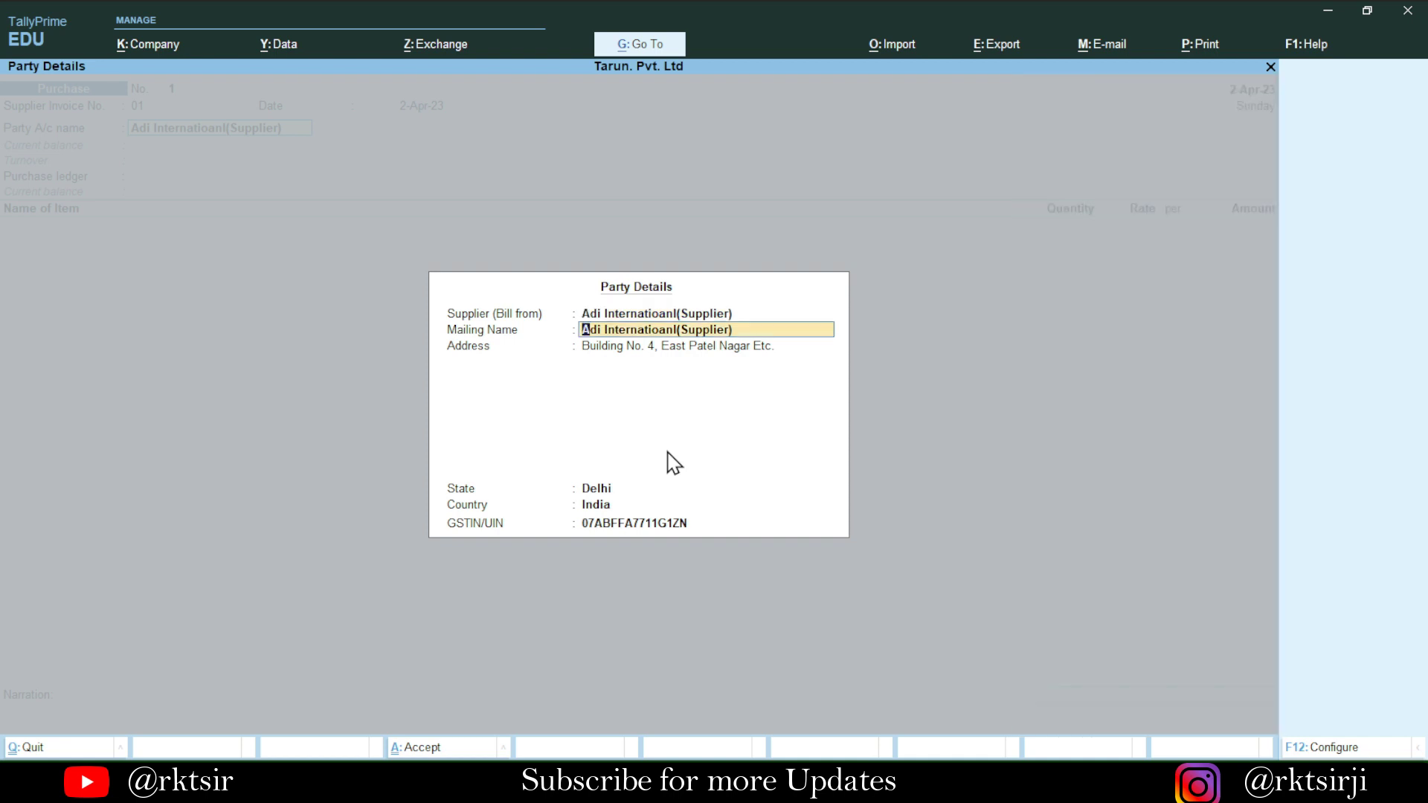
pyautogui.hotkey('ctrl', 'a')
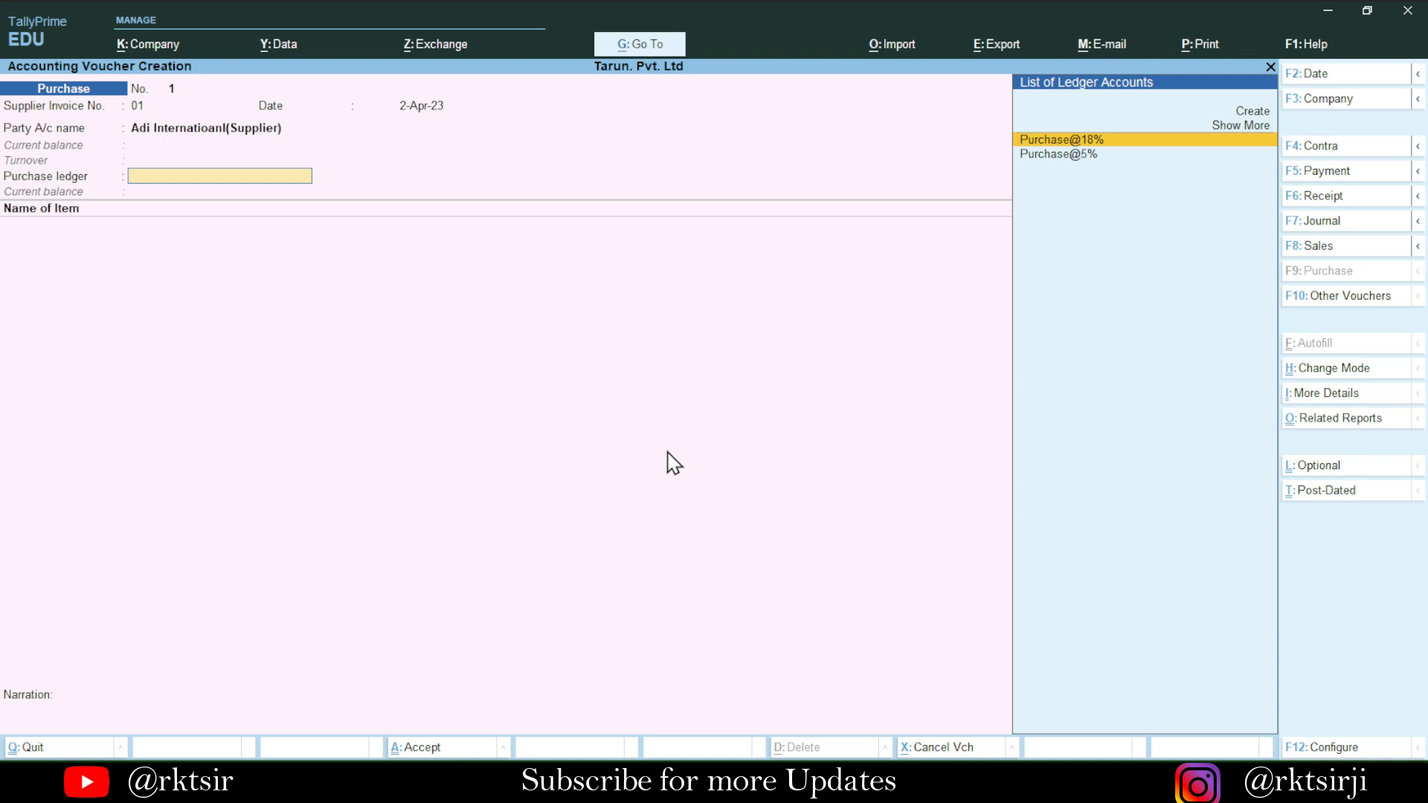
# - Select Purchase@18% as the purchase ledger of the voucher
pyautogui.press('Down')
pyautogui.press('Up')
pyautogui.press('Return')
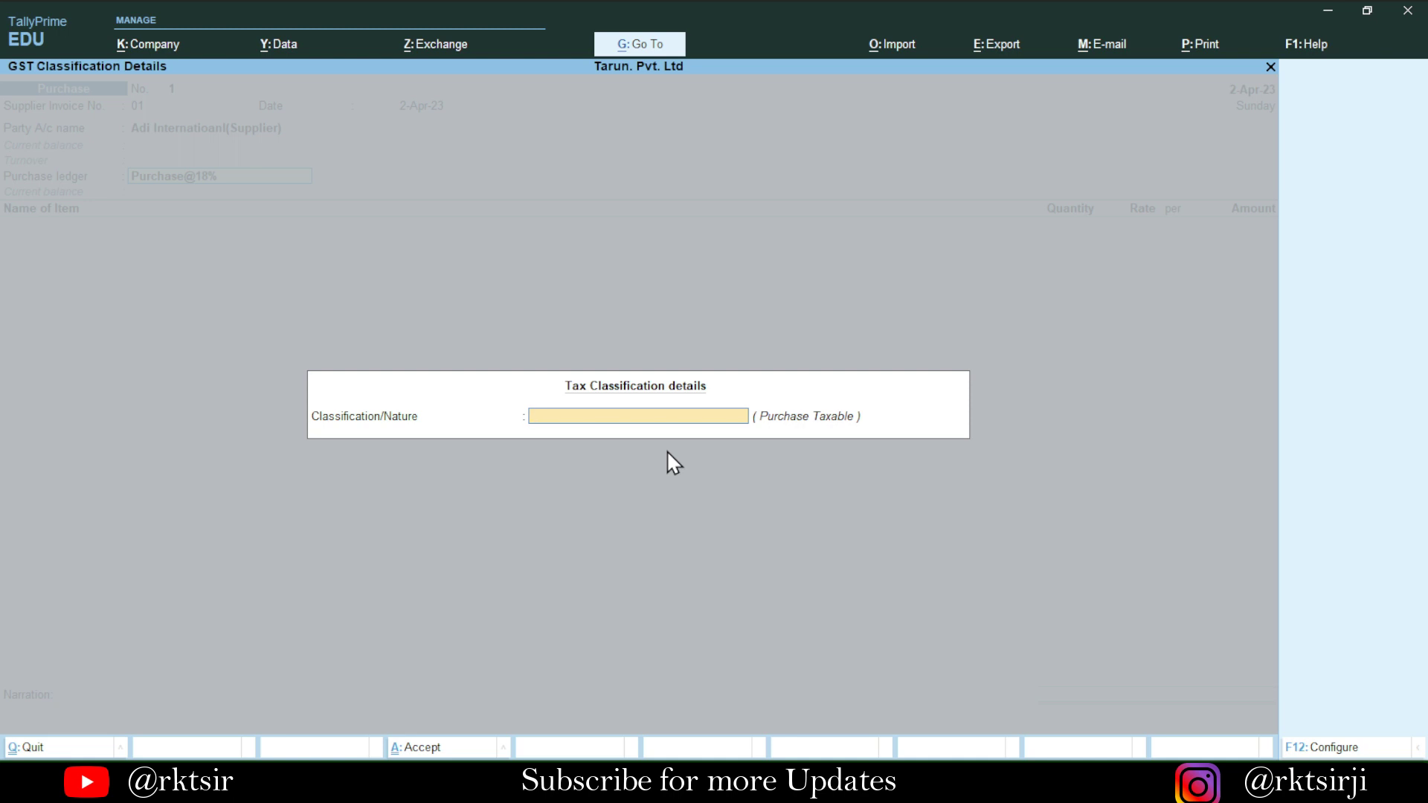
# - Set the tax classification of the purchase ledger to Purchase Taxable
pyautogui.write('Purchase')
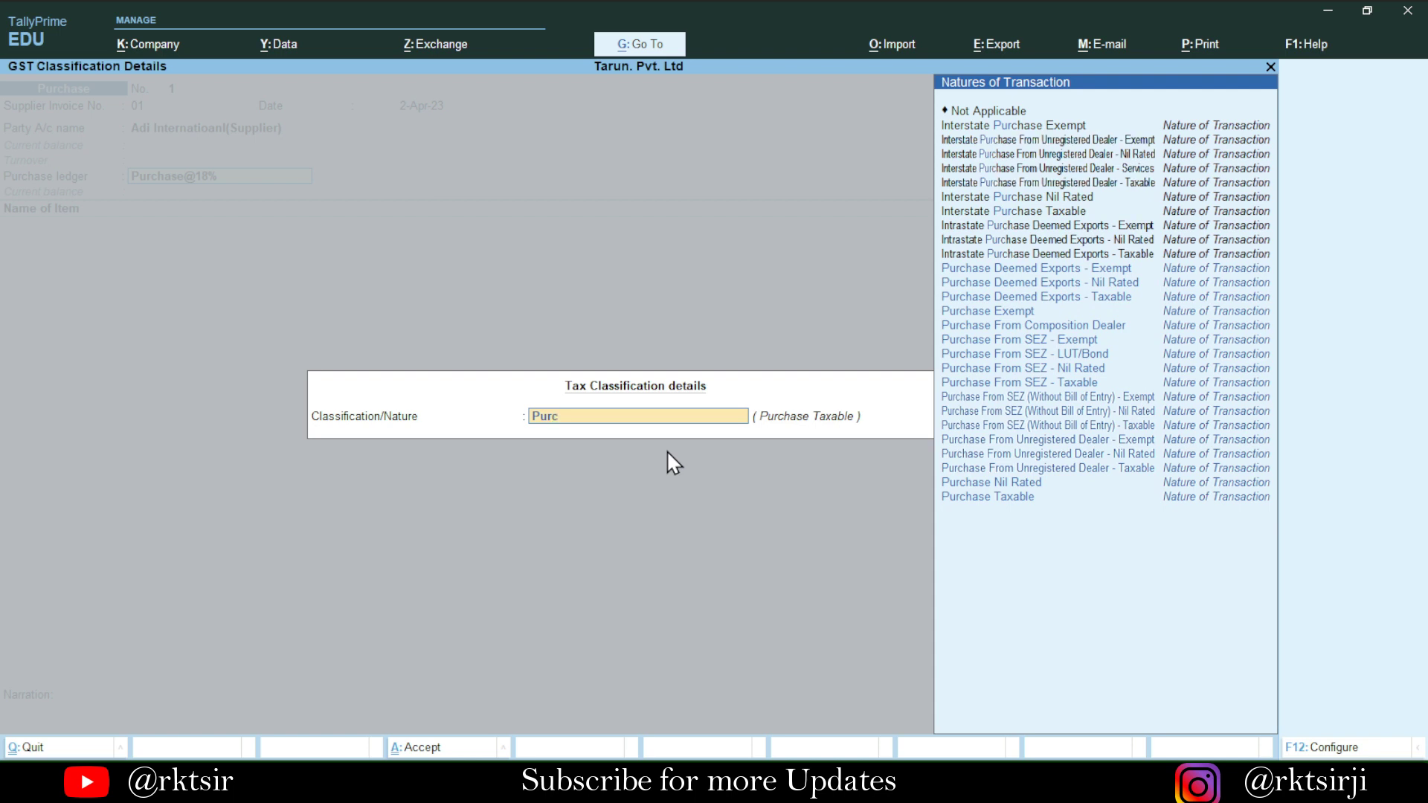
pyautogui.press('Down')
pyautogui.press('Down')
pyautogui.press('Down')
pyautogui.press('Down')
pyautogui.press('Down')
pyautogui.press('Down')
pyautogui.press('Down')
pyautogui.press('Down')
pyautogui.press('Down')
pyautogui.press('Down')
pyautogui.press('Down')
pyautogui.press('Down')
pyautogui.press('Down')
pyautogui.press('Down')
pyautogui.press('Down')
pyautogui.press('Down')
pyautogui.press('Down')
pyautogui.press('Down')
pyautogui.press('Down')
pyautogui.press('Down')
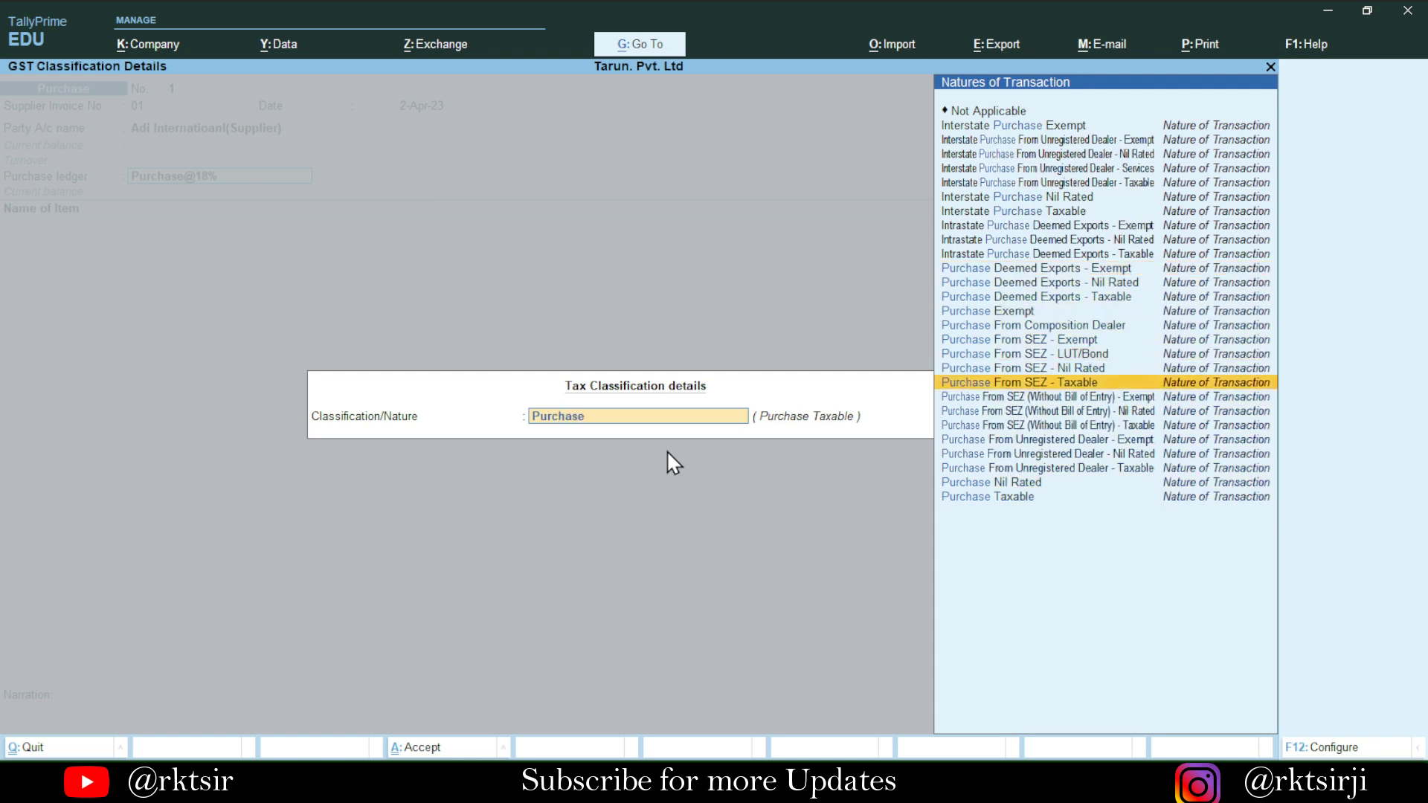
pyautogui.press('Return')
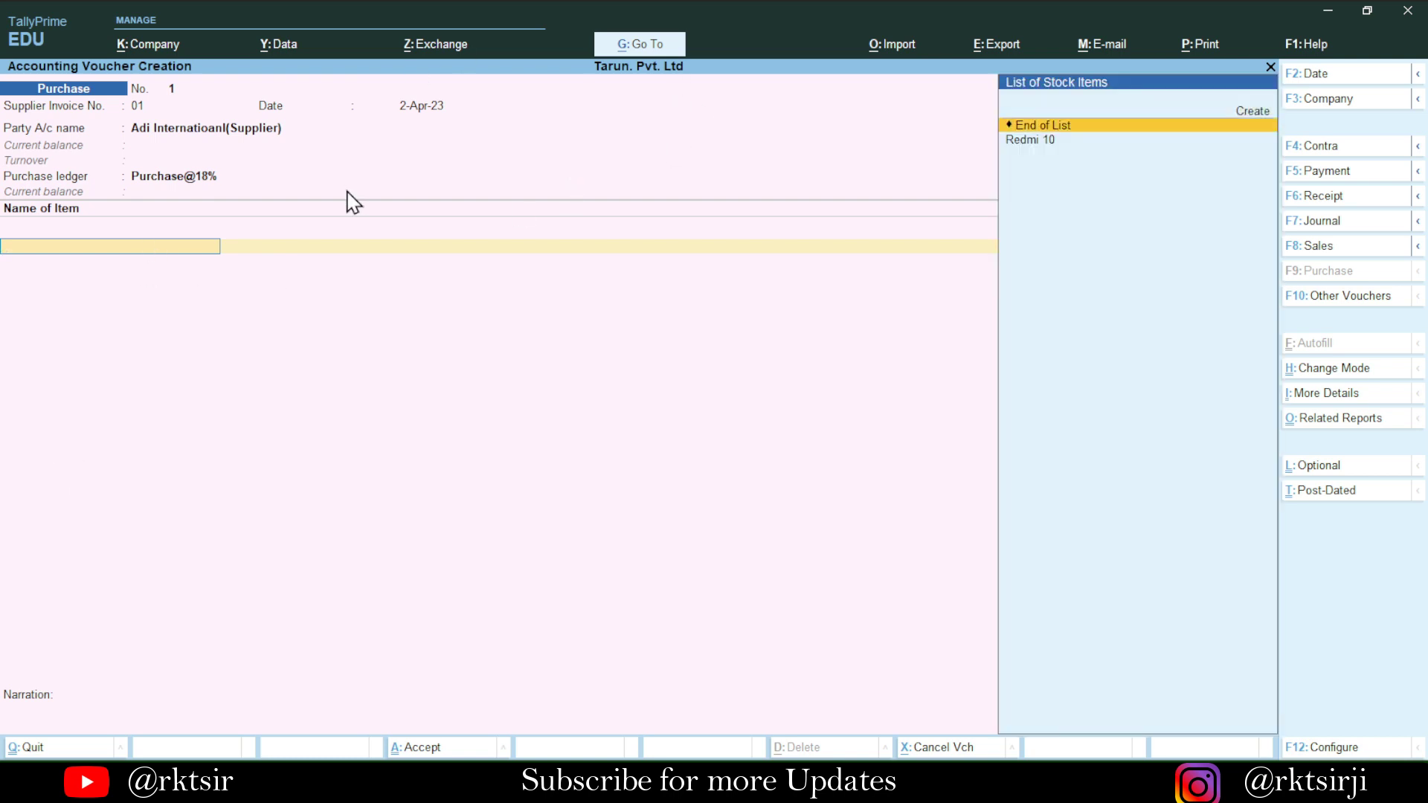
# - Add the stock item Redmi 10 with quantity 10 pcs at a rate of 12000, leave its discount empty, and end the item list
pyautogui.press('Down')
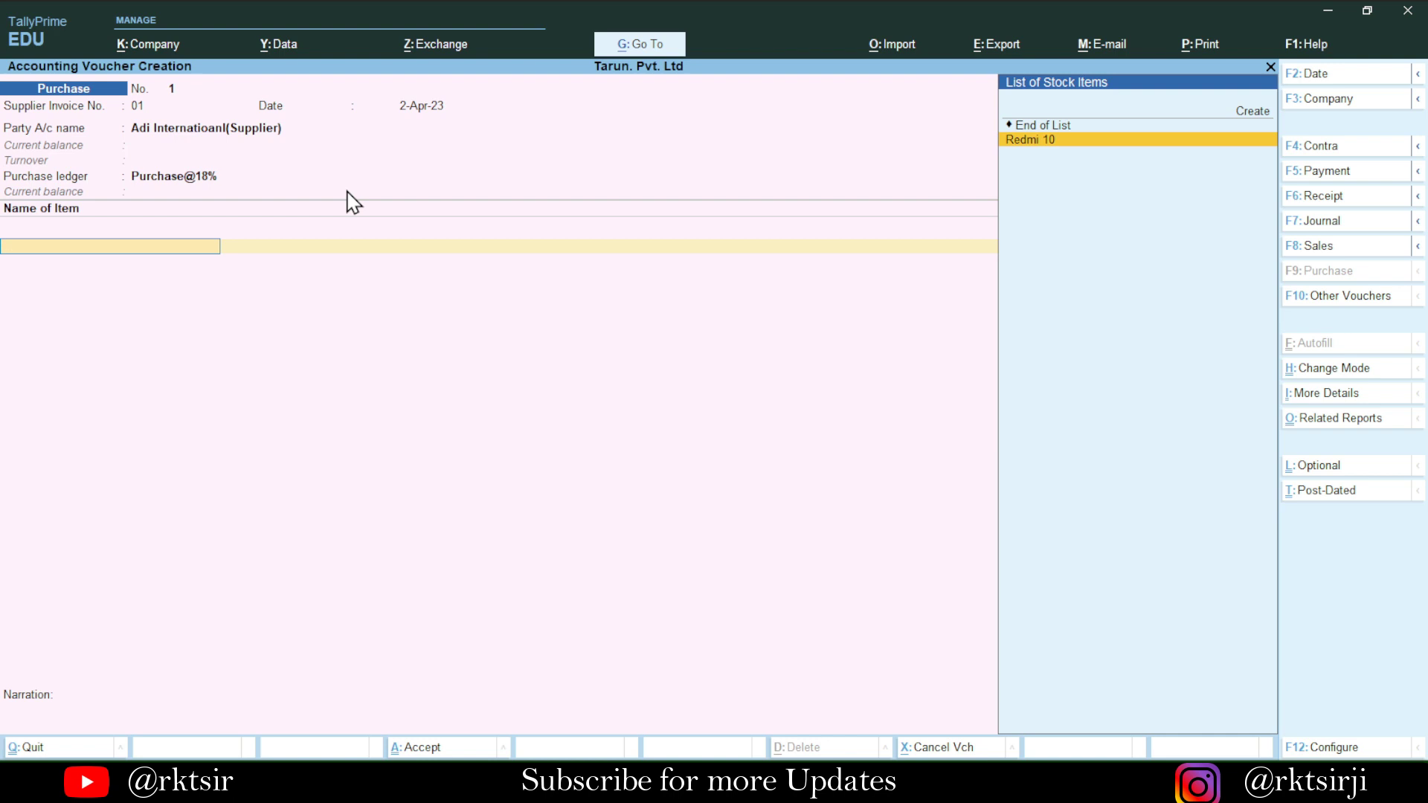
pyautogui.press('Return')
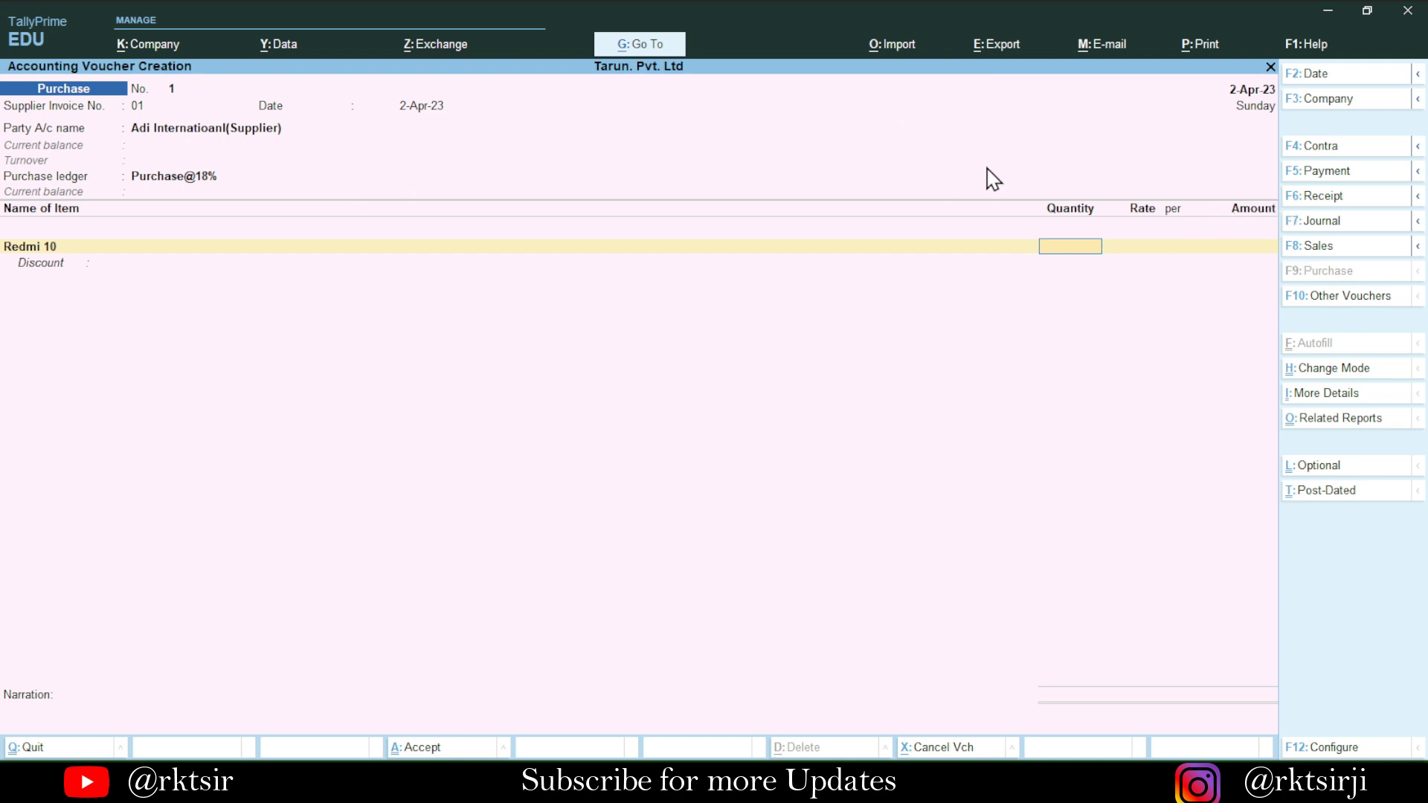
pyautogui.write('10')
pyautogui.press('Return')
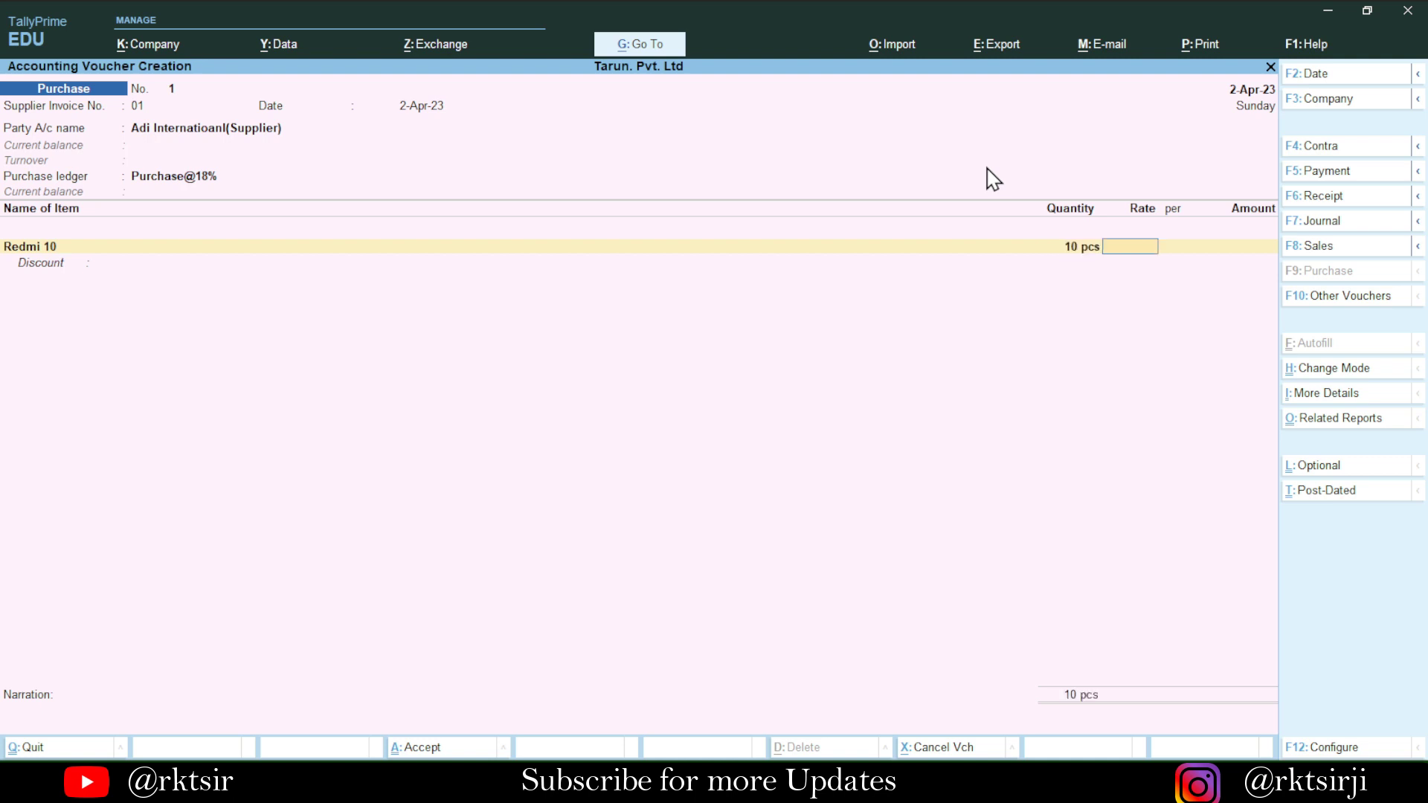
pyautogui.write('12000')
pyautogui.press('Return')
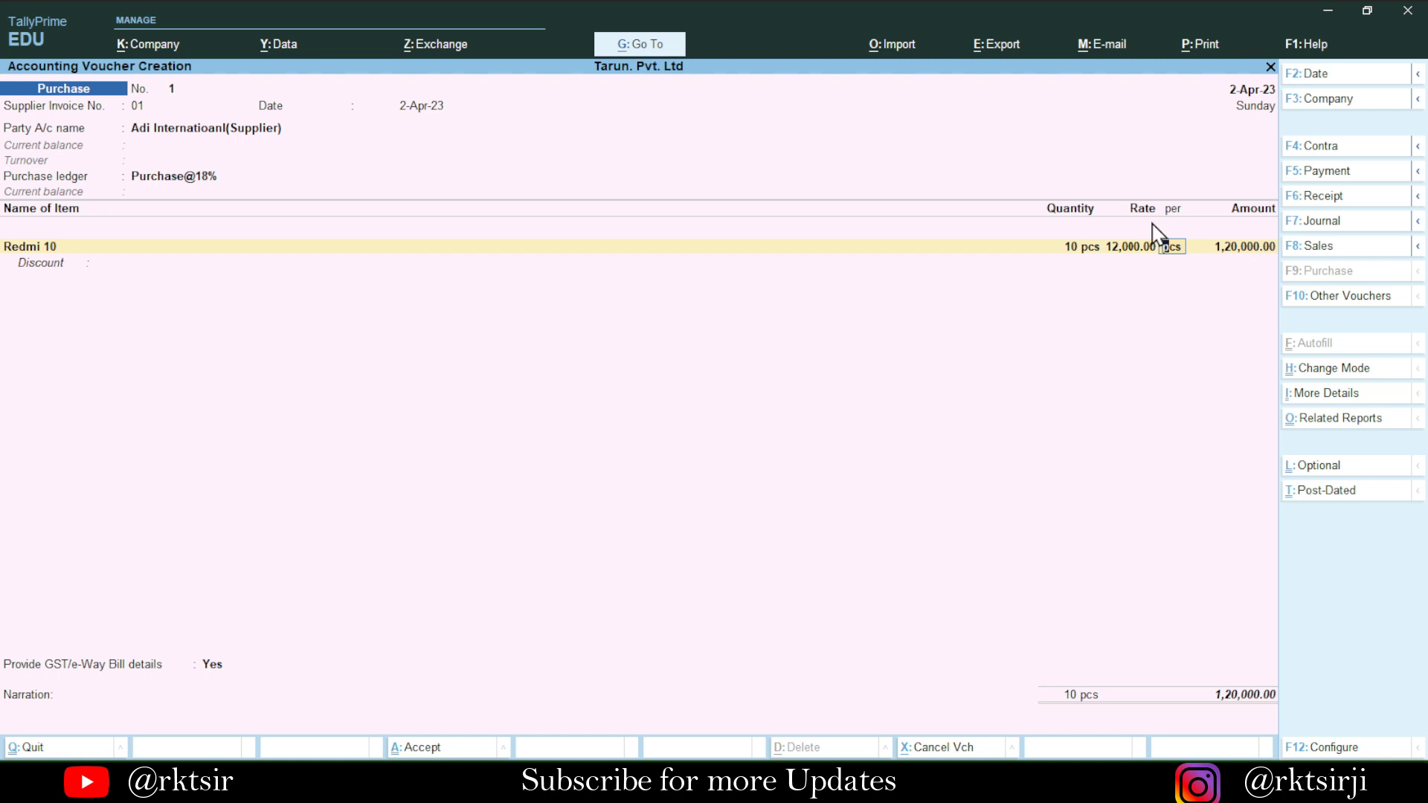
pyautogui.press('Return')
pyautogui.press('Return')
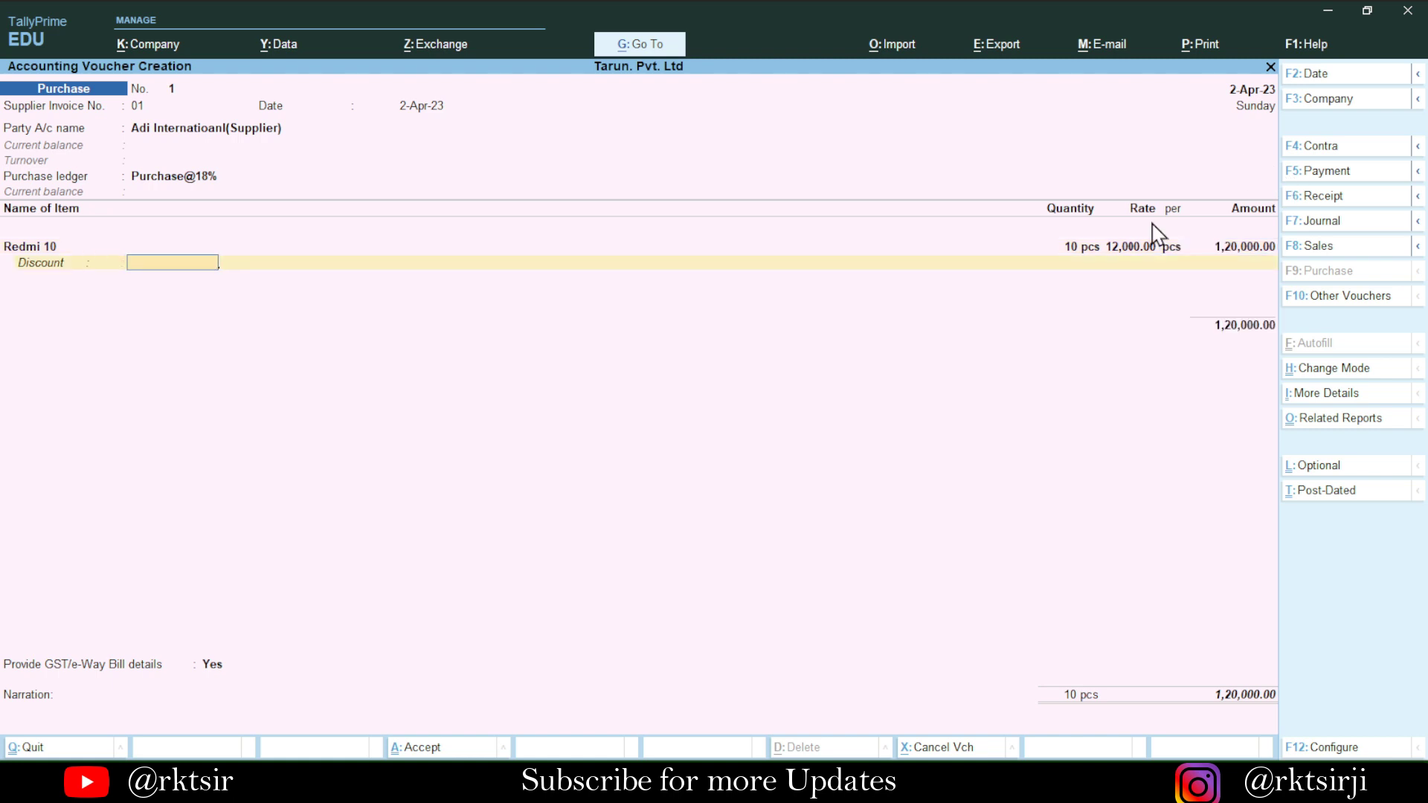
pyautogui.press('Return')
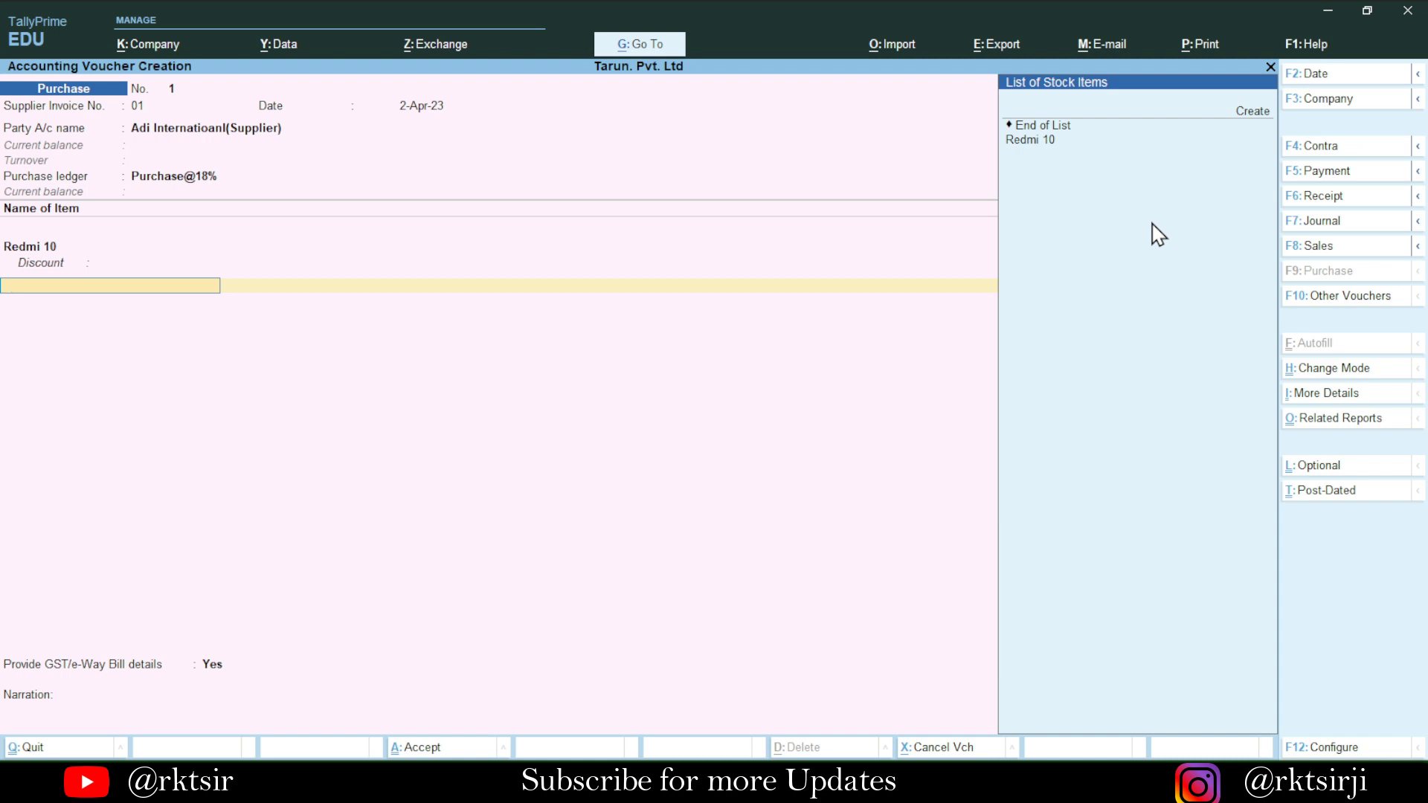
pyautogui.press('Return')
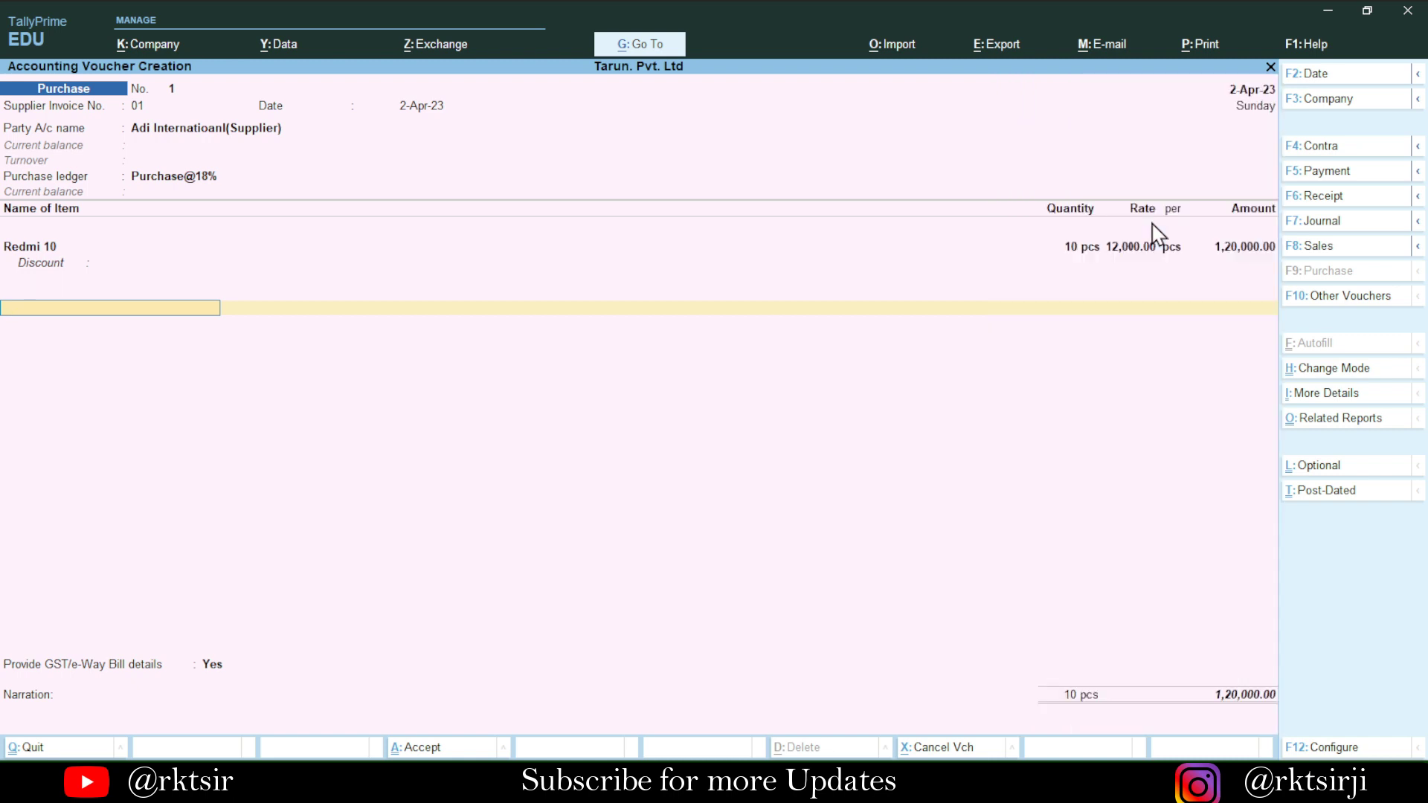
pyautogui.press('BackSpace')
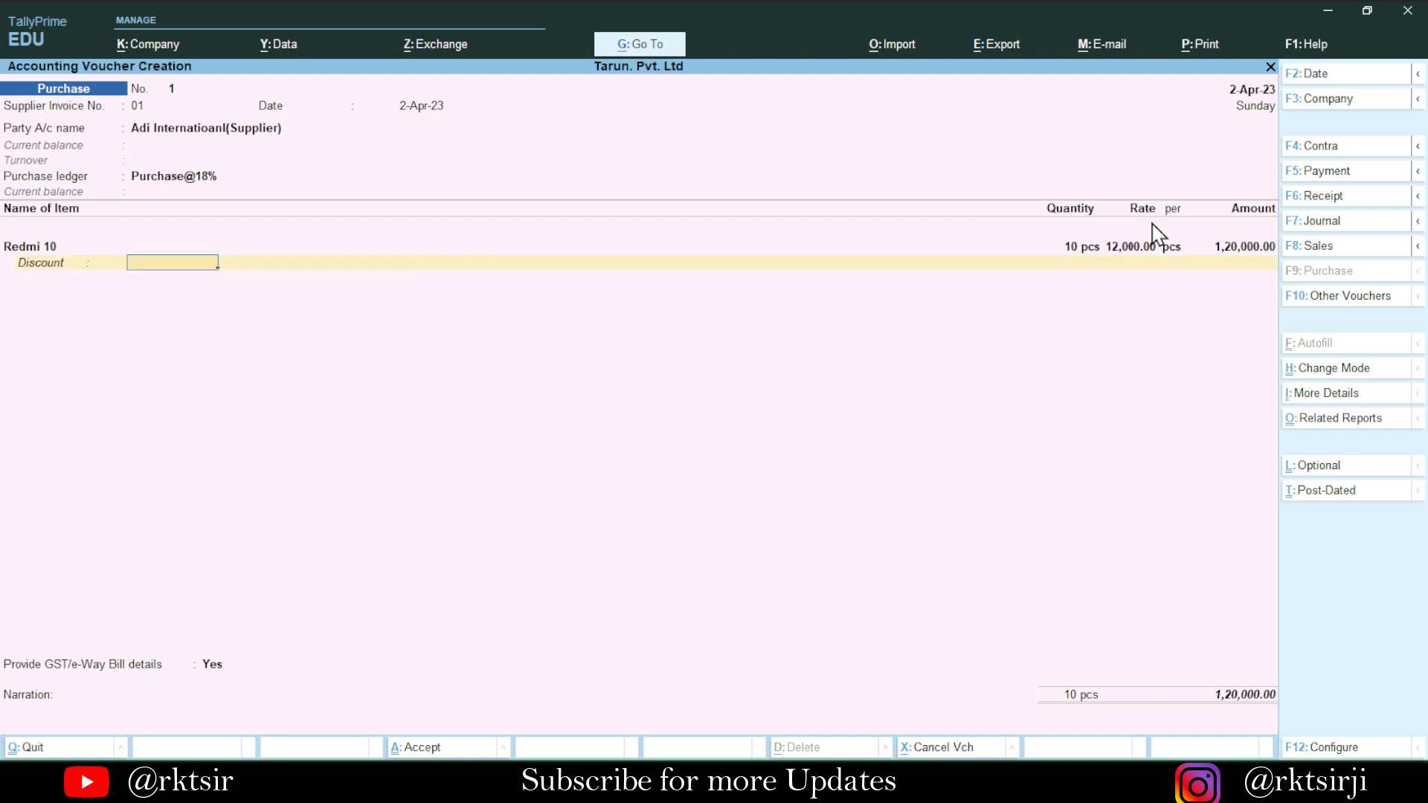
pyautogui.press('Return')
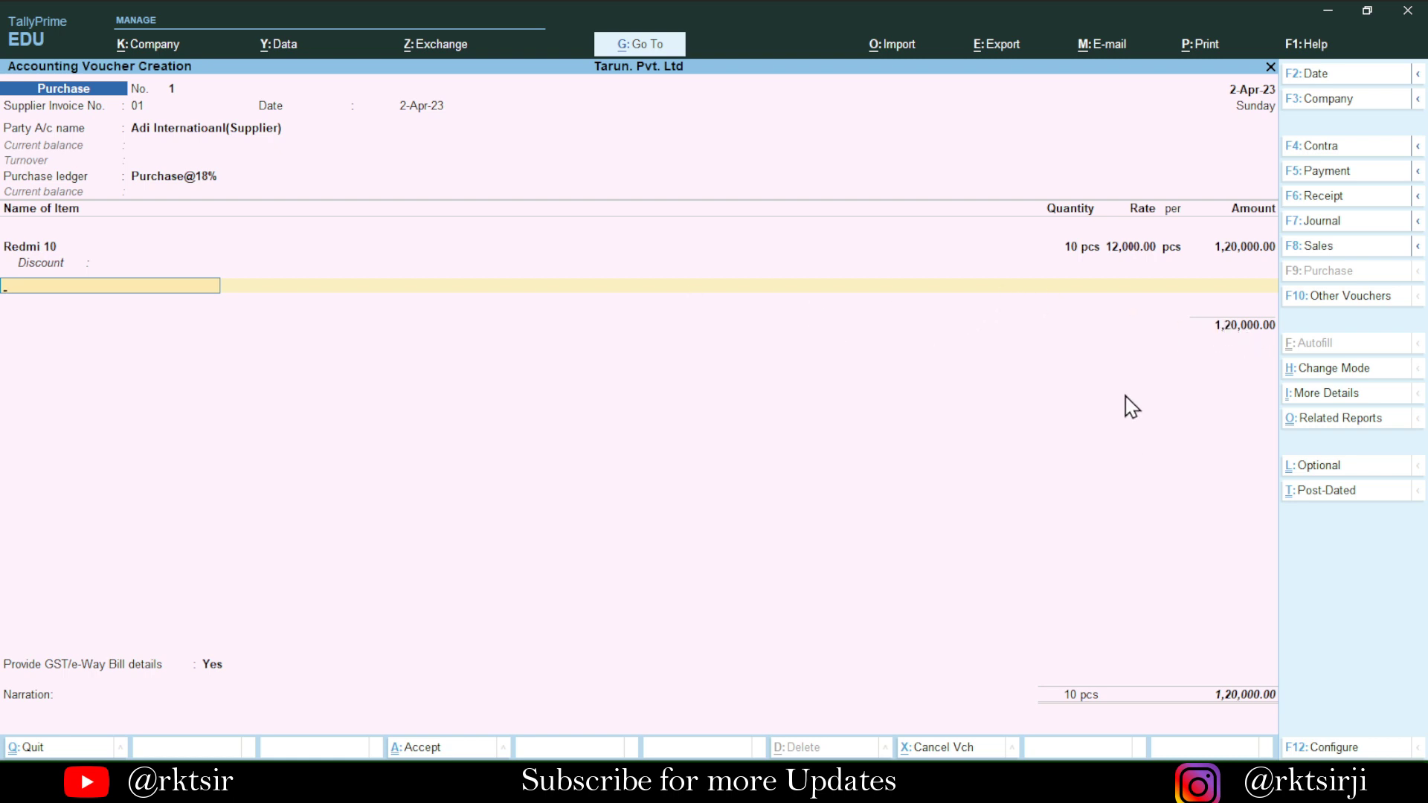
pyautogui.press('Return')
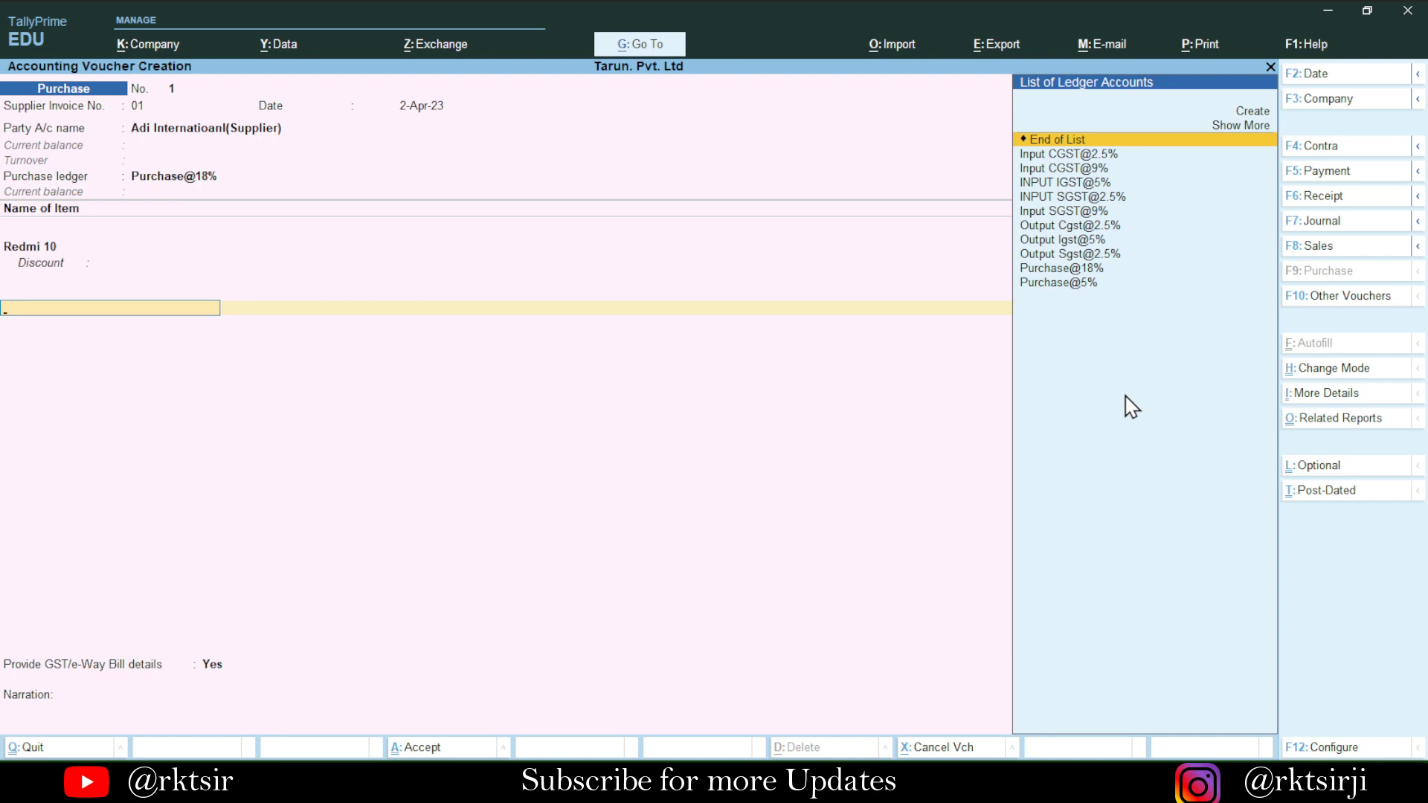
# - Add the Input CGST@9% tax ledger below the stock item and accept its calculated amount
pyautogui.press('Down')
pyautogui.press('Down')
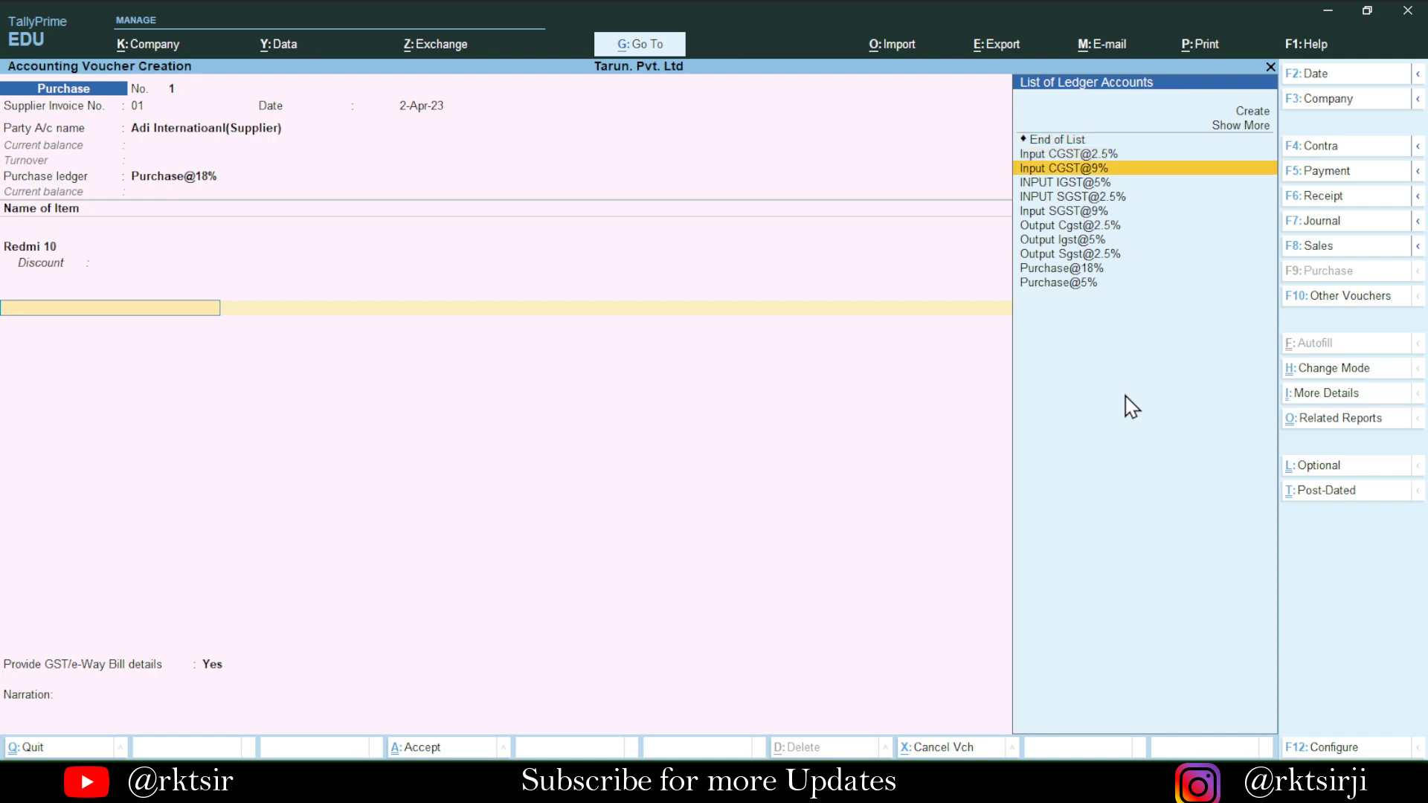
pyautogui.write('In')
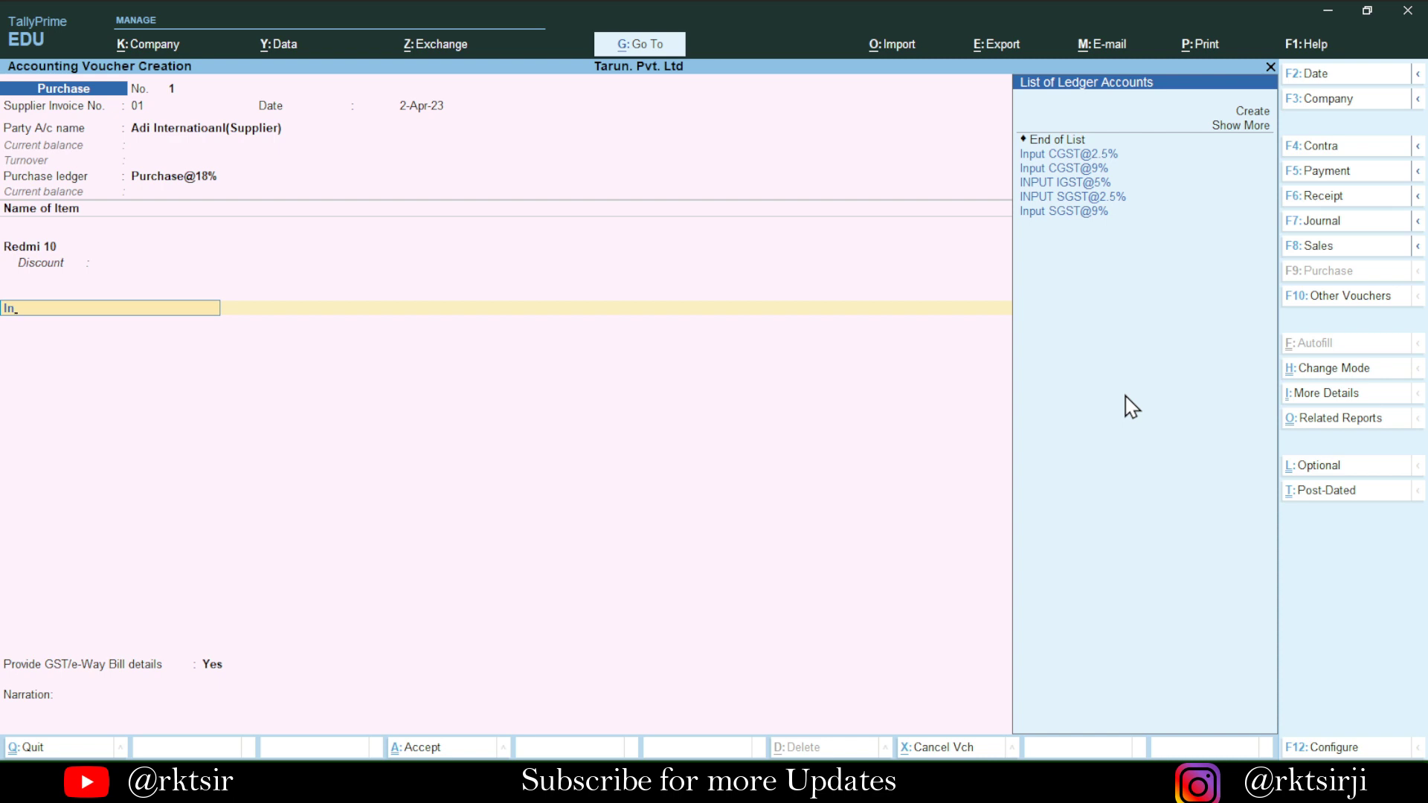
pyautogui.press('Down')
pyautogui.press('Down')
pyautogui.press('Return')
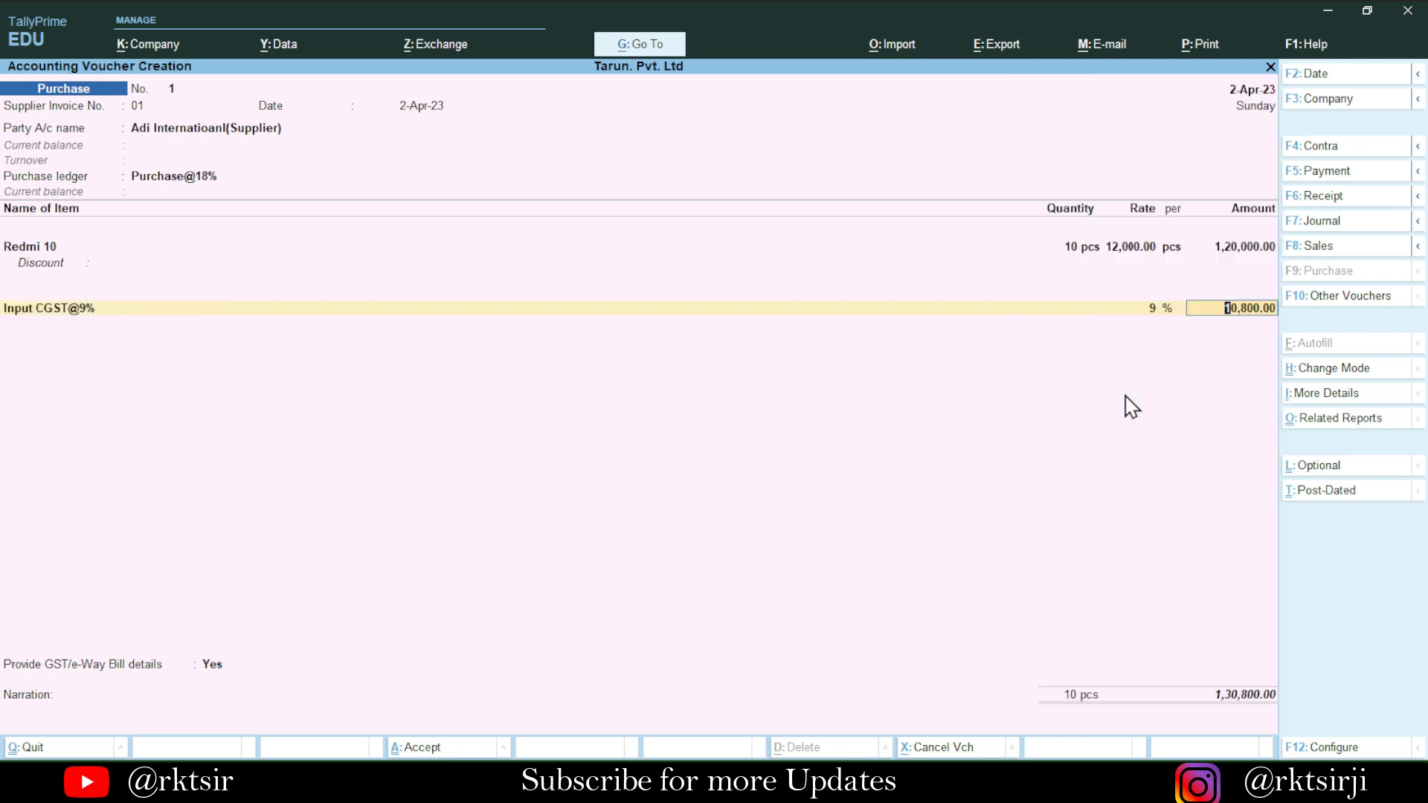
pyautogui.press('Return')
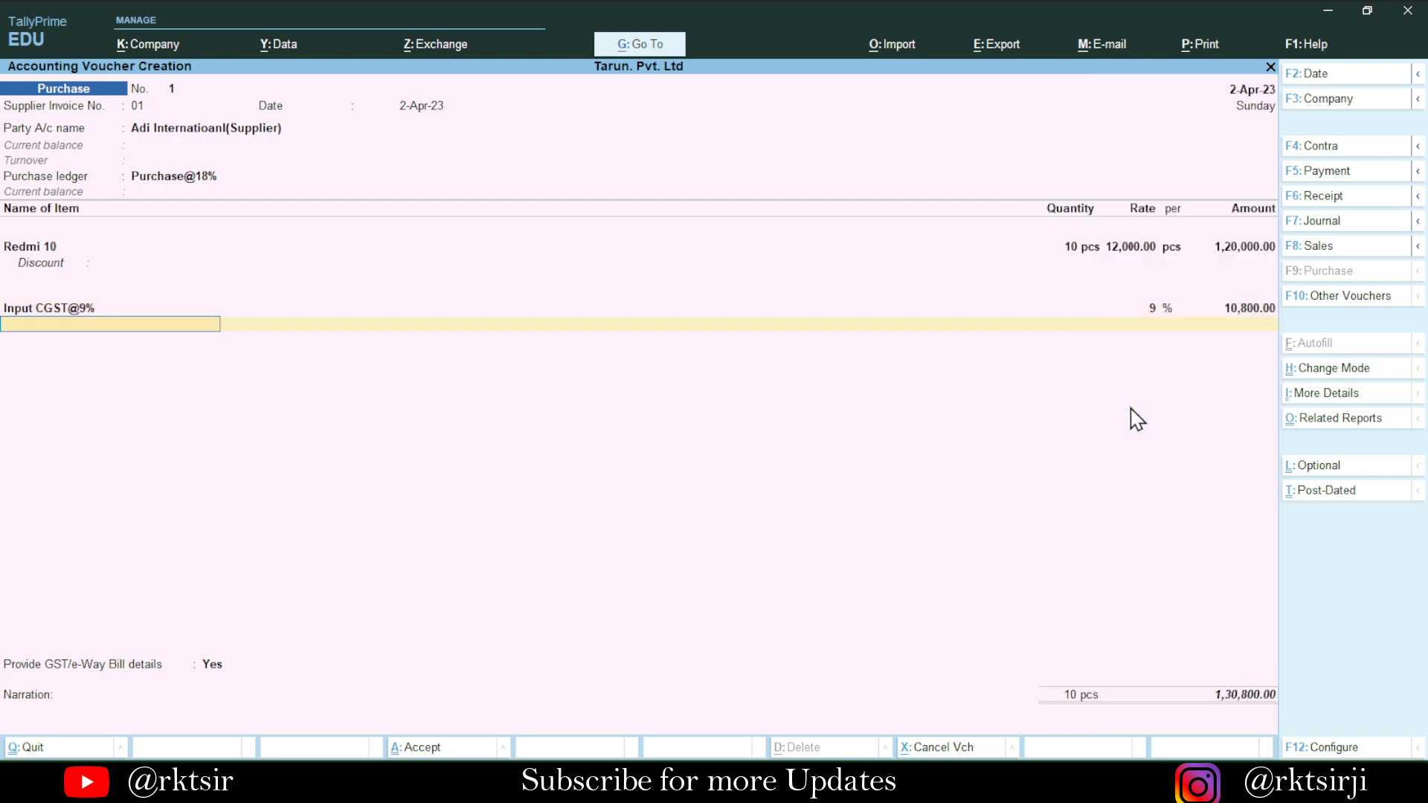
# - Add the Input SGST@9% tax ledger beneath the CGST line, accept its calculated amount, and end the ledger list
pyautogui.write('Inpu')
pyautogui.press('Down')
pyautogui.press('Down')
pyautogui.press('Down')
pyautogui.press('Down')
pyautogui.press('Down')
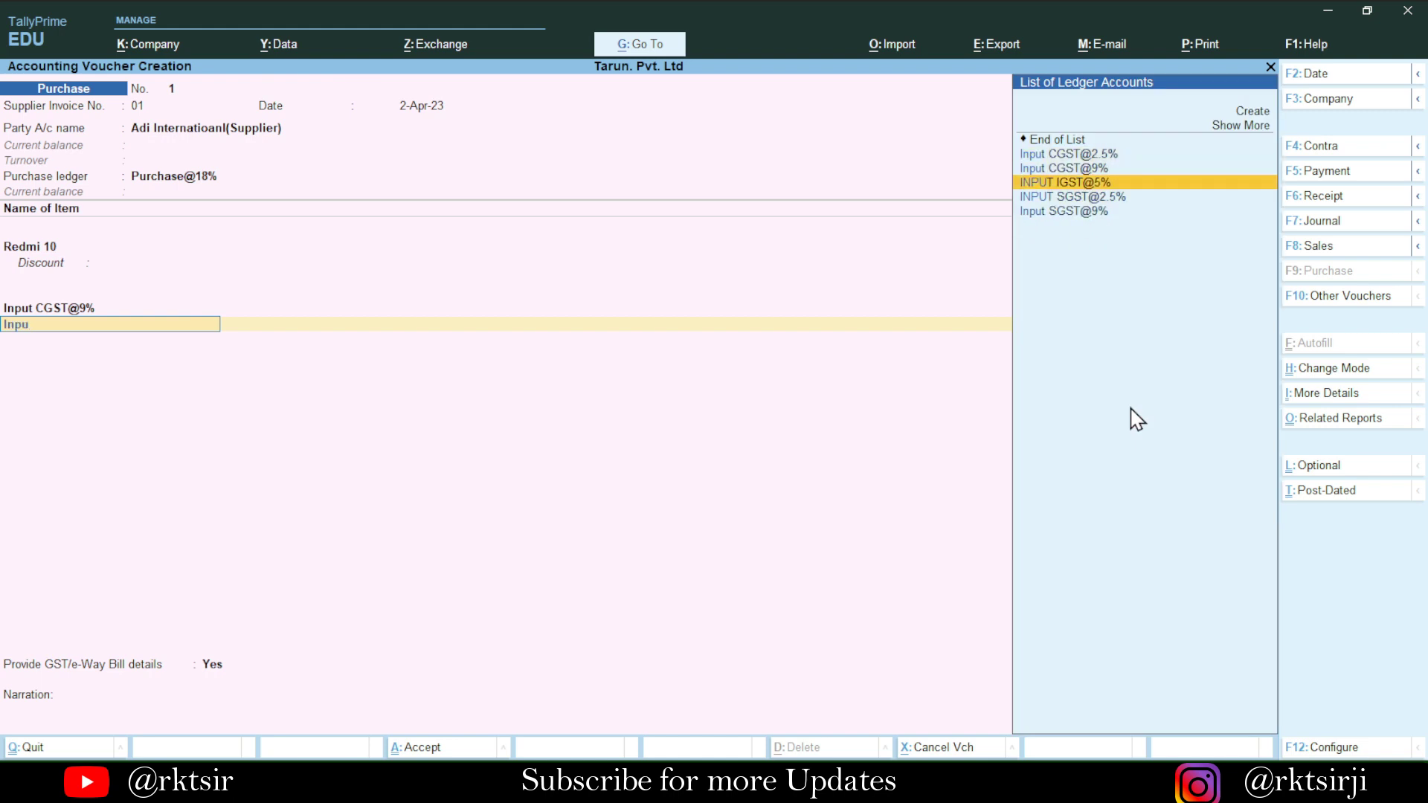
pyautogui.press('Return')
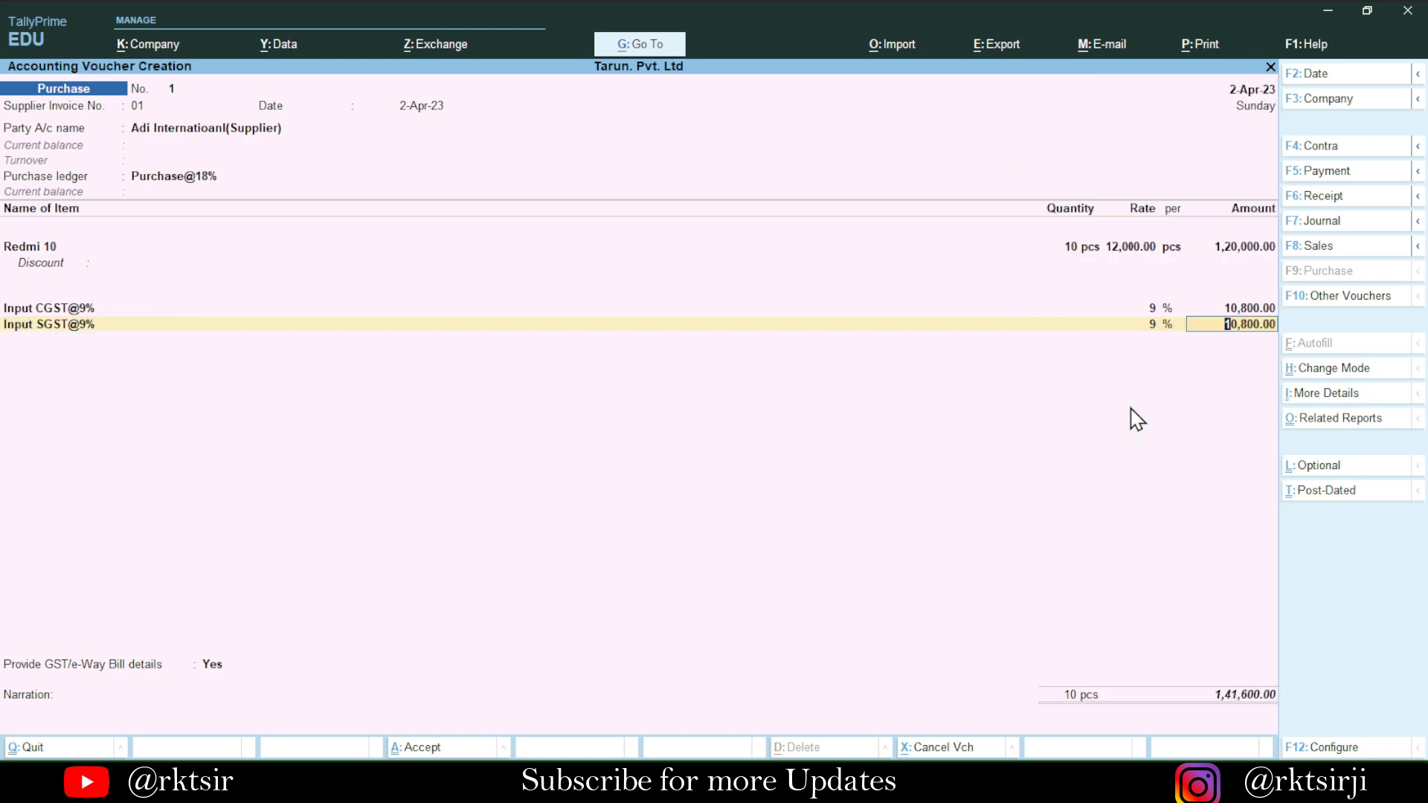
pyautogui.press('Return')
pyautogui.press('Return')
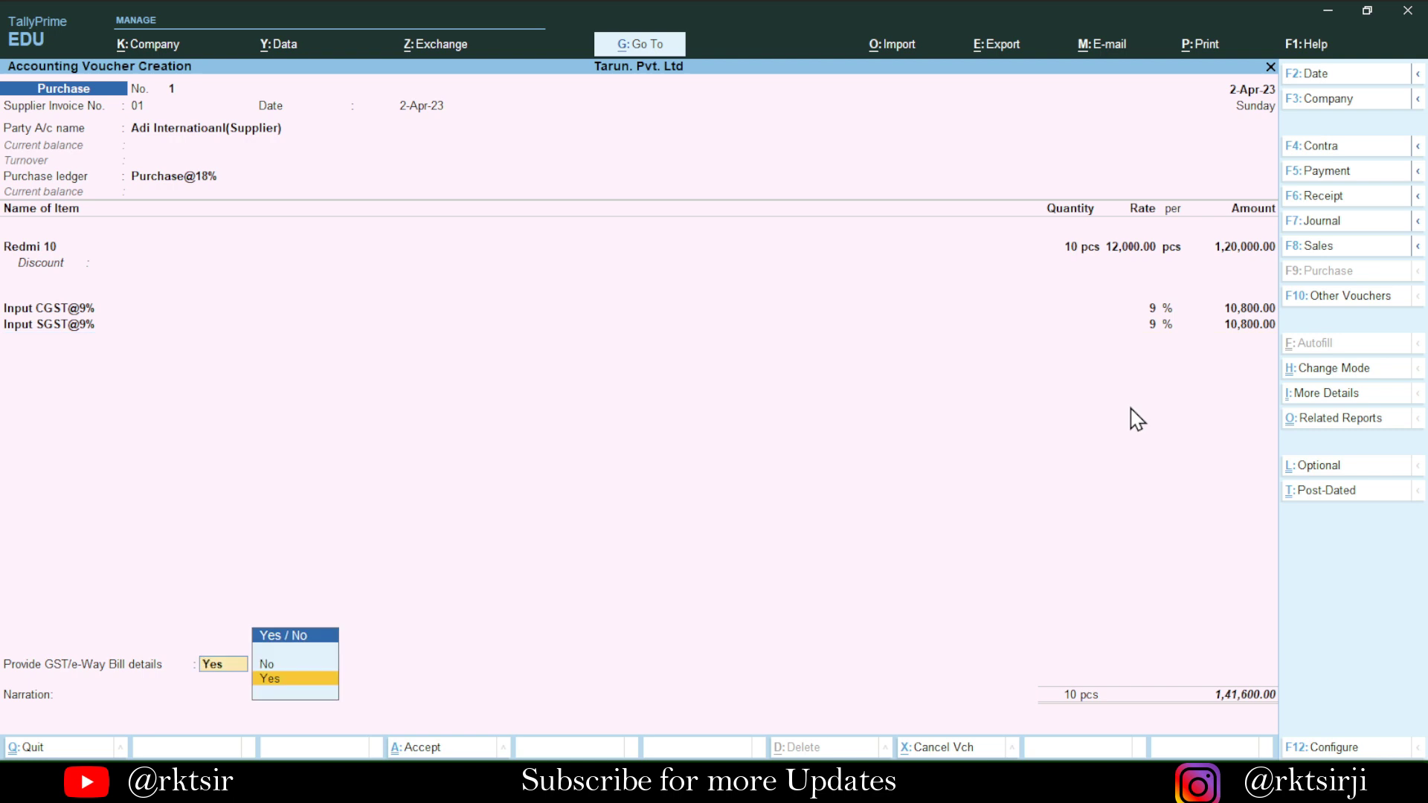
# - Decline the GST/e-Way Bill details and allocate the full voucher amount to the supplier as New Ref 01 without credit days
pyautogui.press('Up')
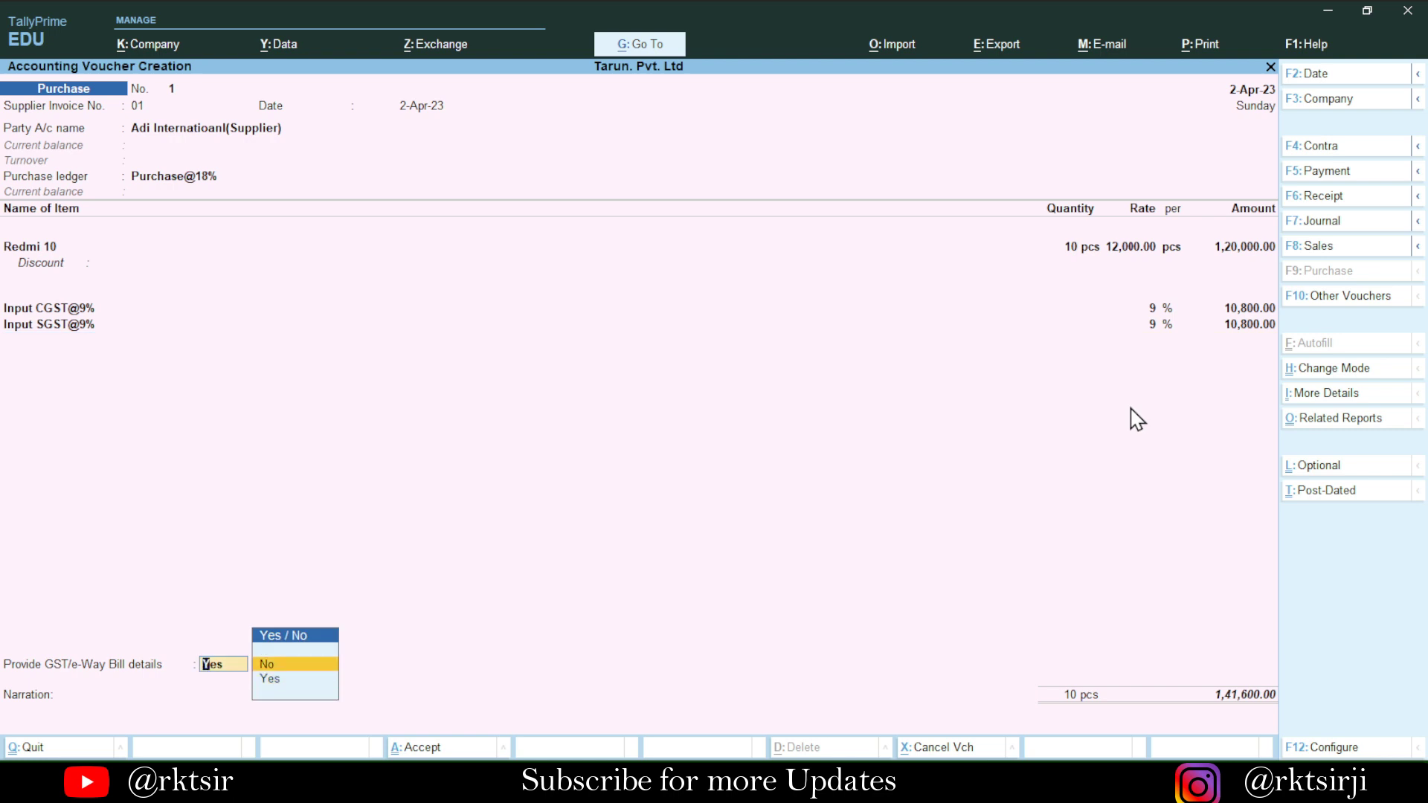
pyautogui.press('Return')
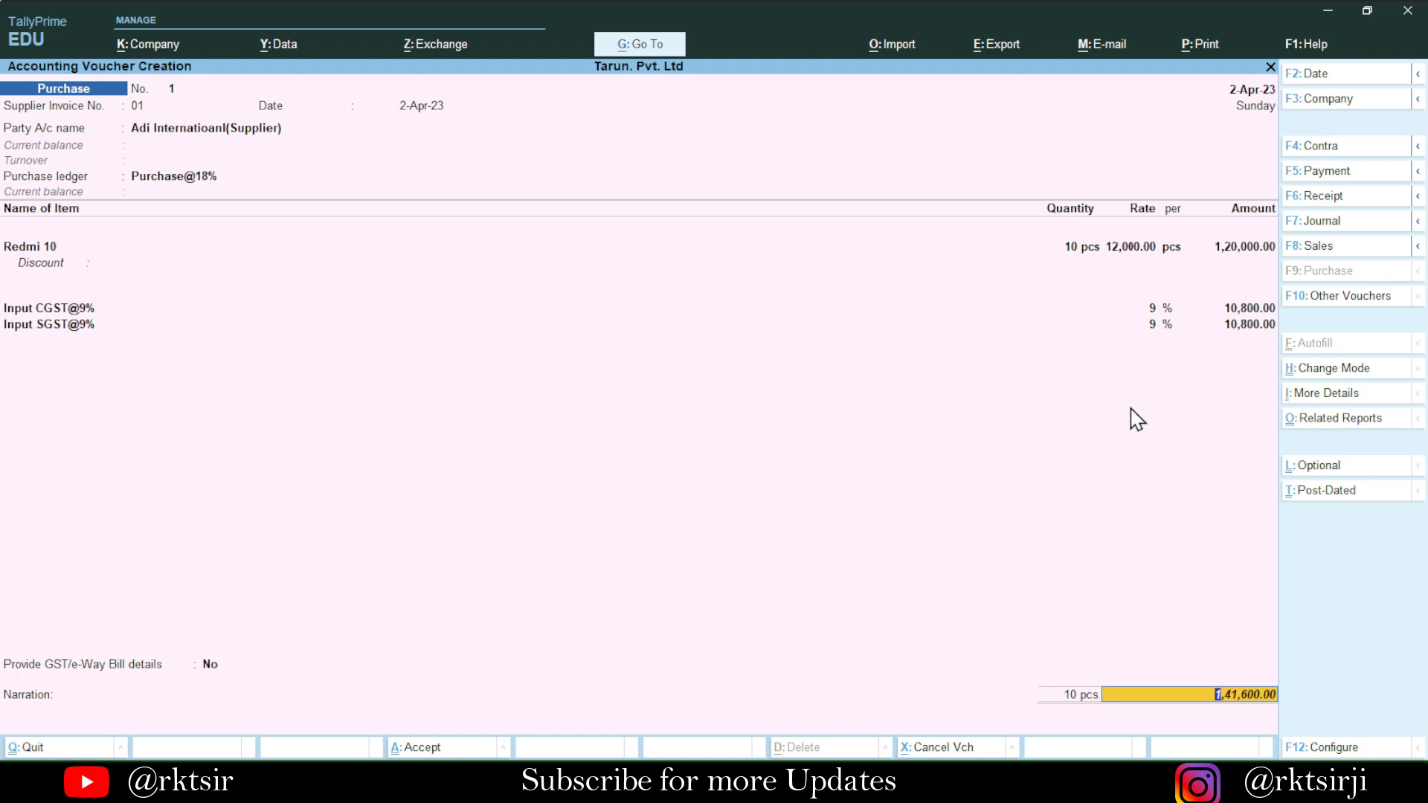
pyautogui.press('Return')
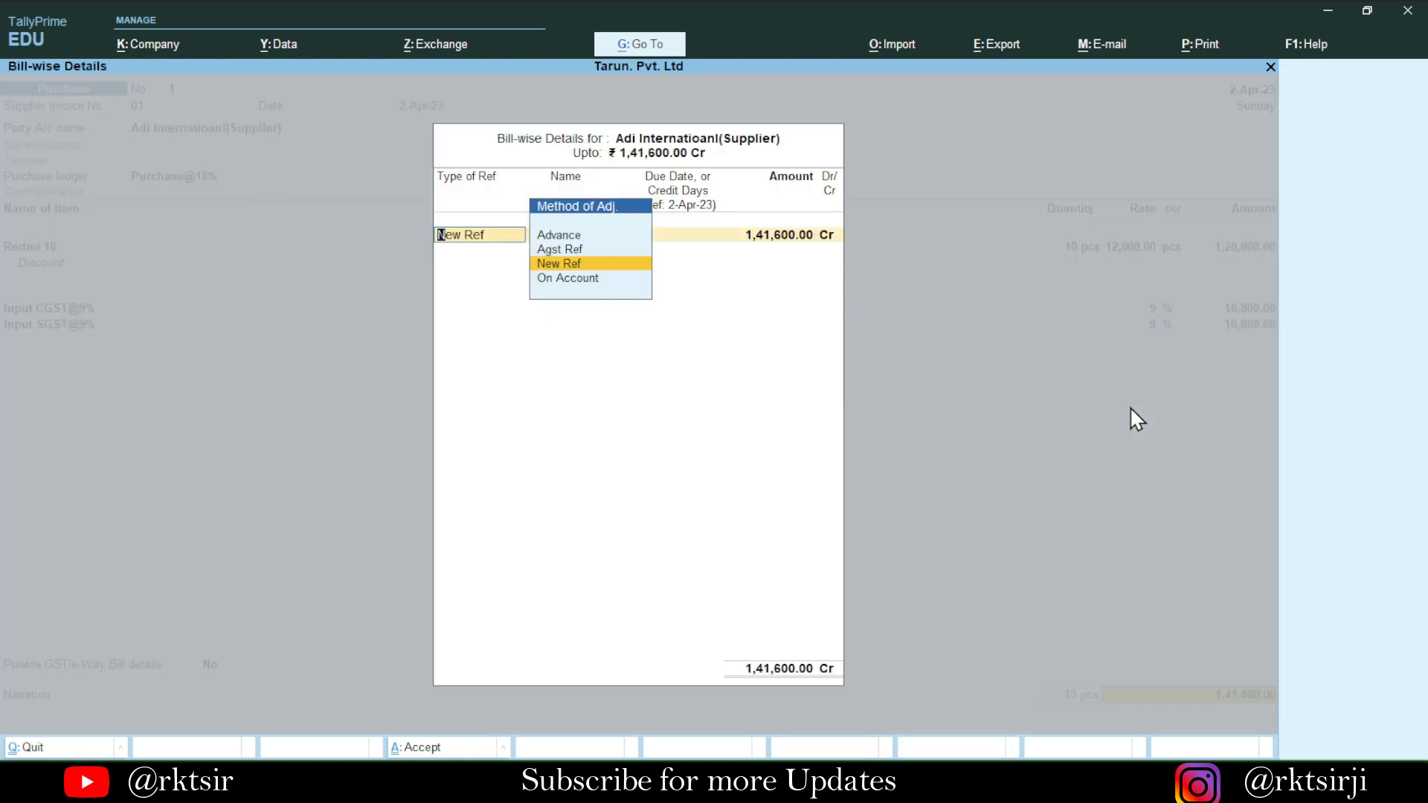
pyautogui.press('Return')
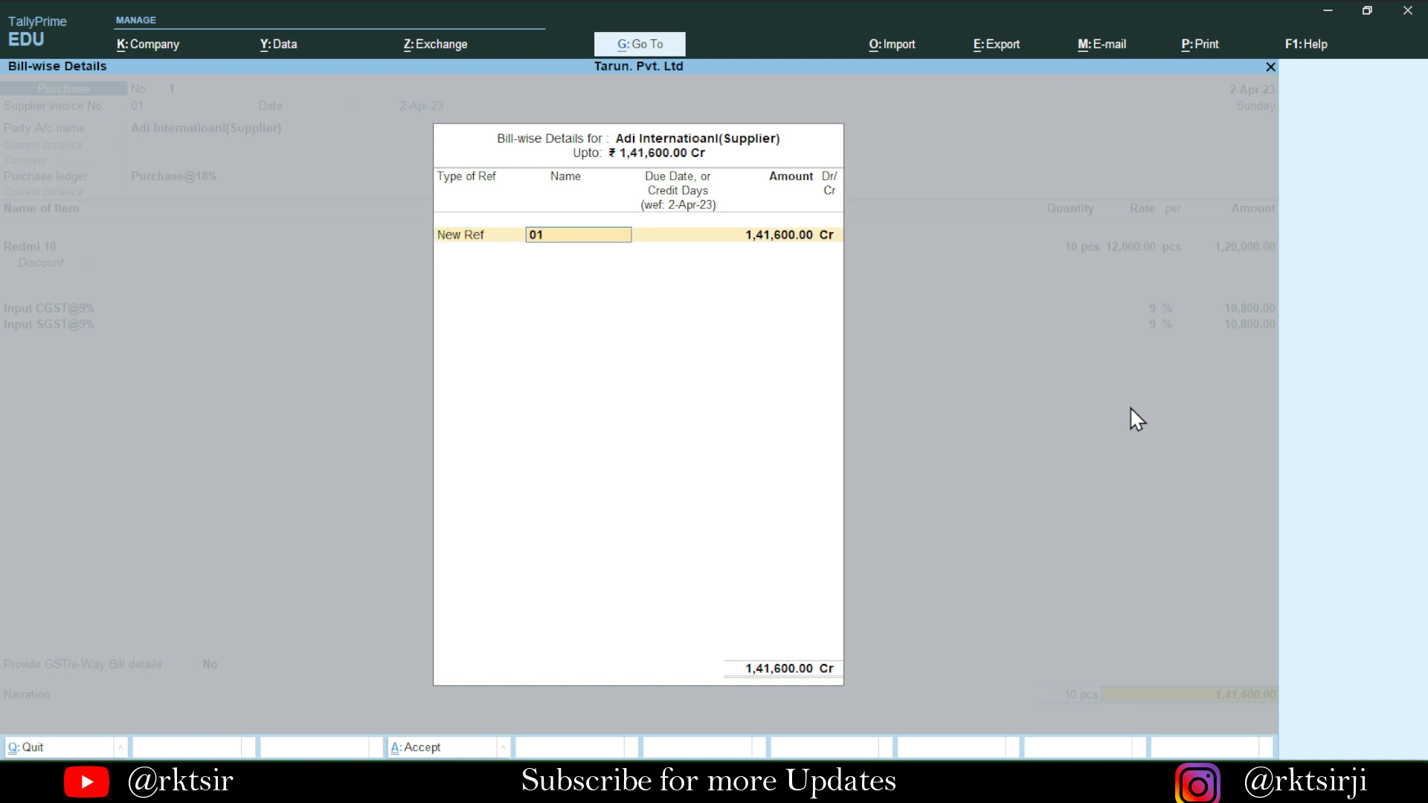
pyautogui.press('Return')
pyautogui.press('Return')
pyautogui.press('Return')
# - Save the purchase voucher with an empty narration and return to the Gateway of Tally
pyautogui.press('ctrl')
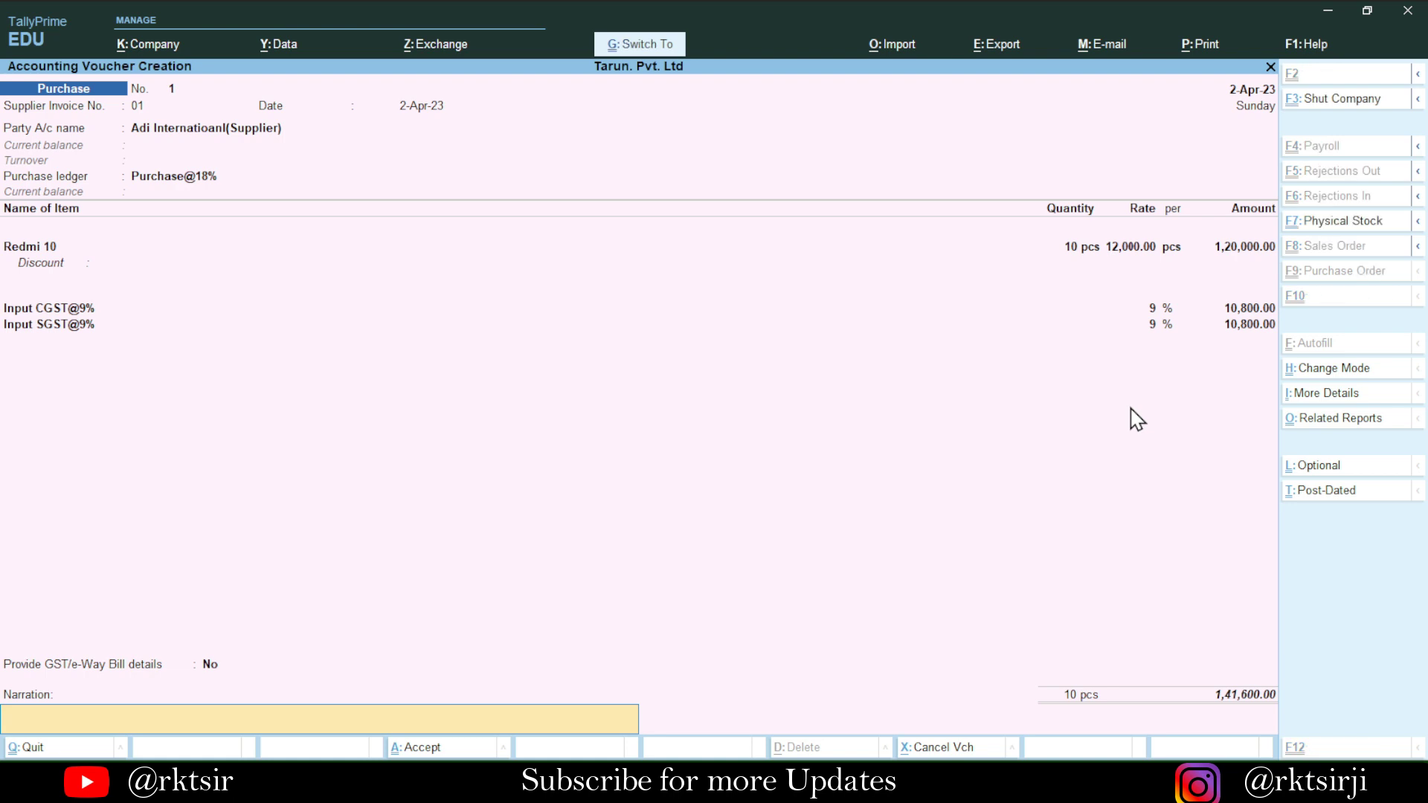
pyautogui.hotkey('ctrl', 'a')
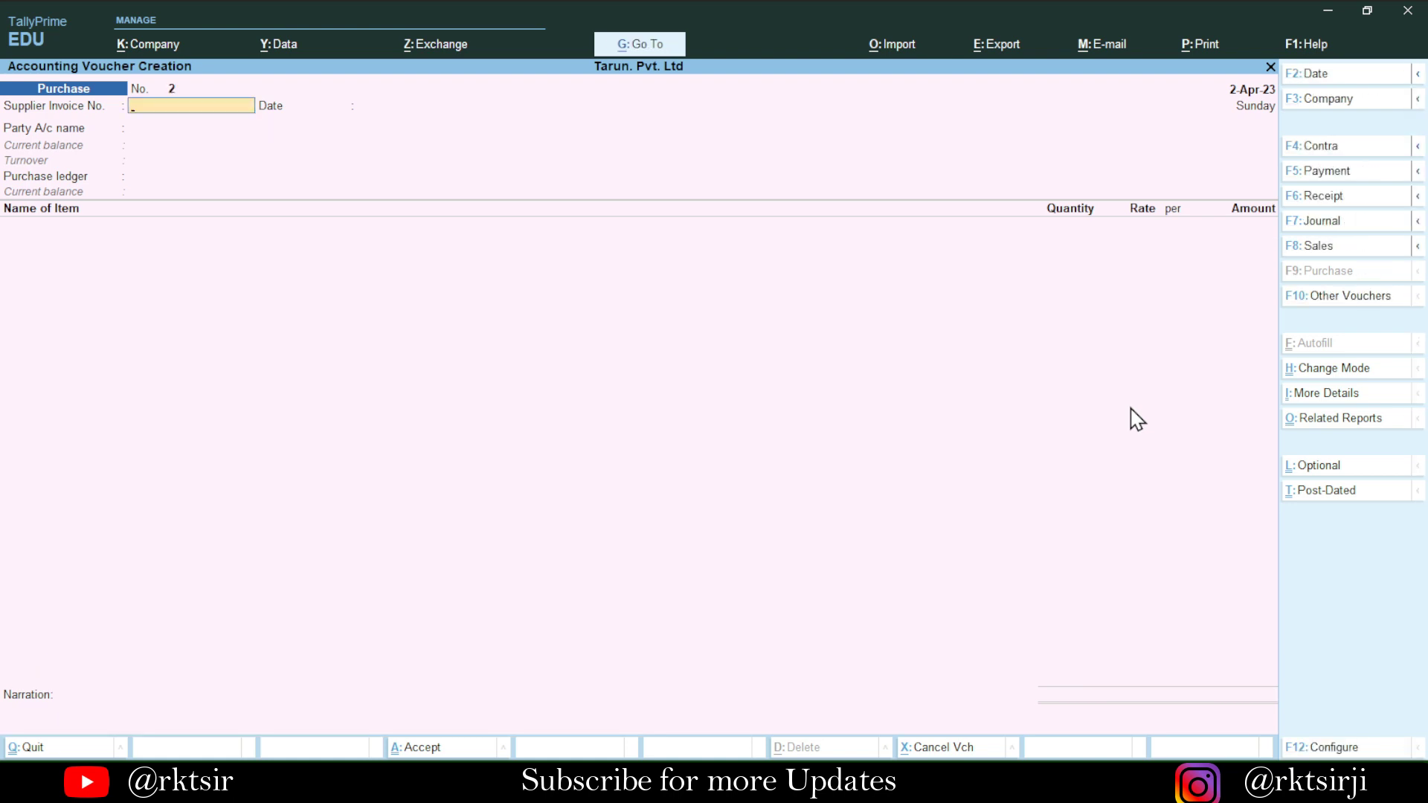
pyautogui.press('Escape')
pyautogui.press('Escape')
pyautogui.press('Escape')
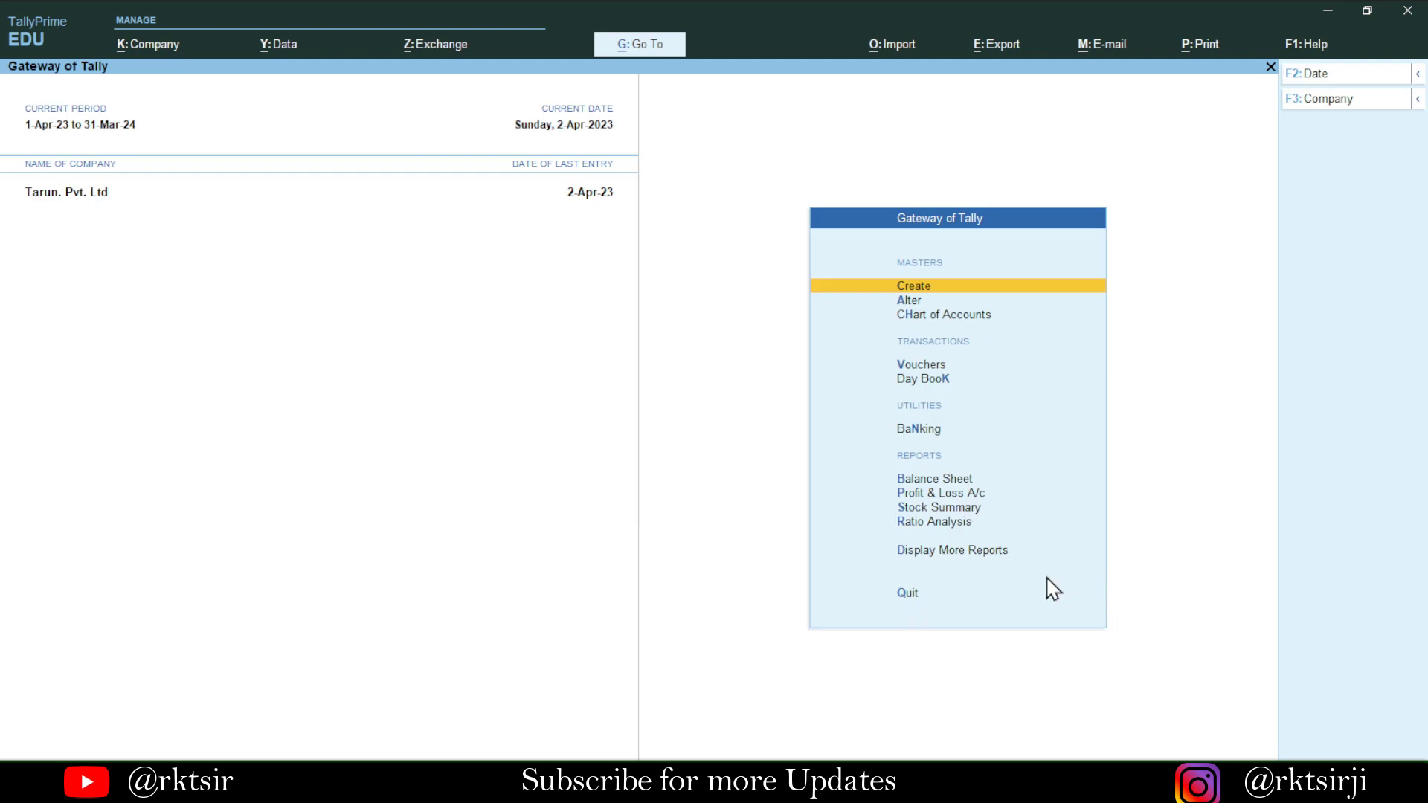
# - Examine the April purchase voucher through the Purchase Register in the account books, and return to the Gateway of Tally
pyautogui.press('d')
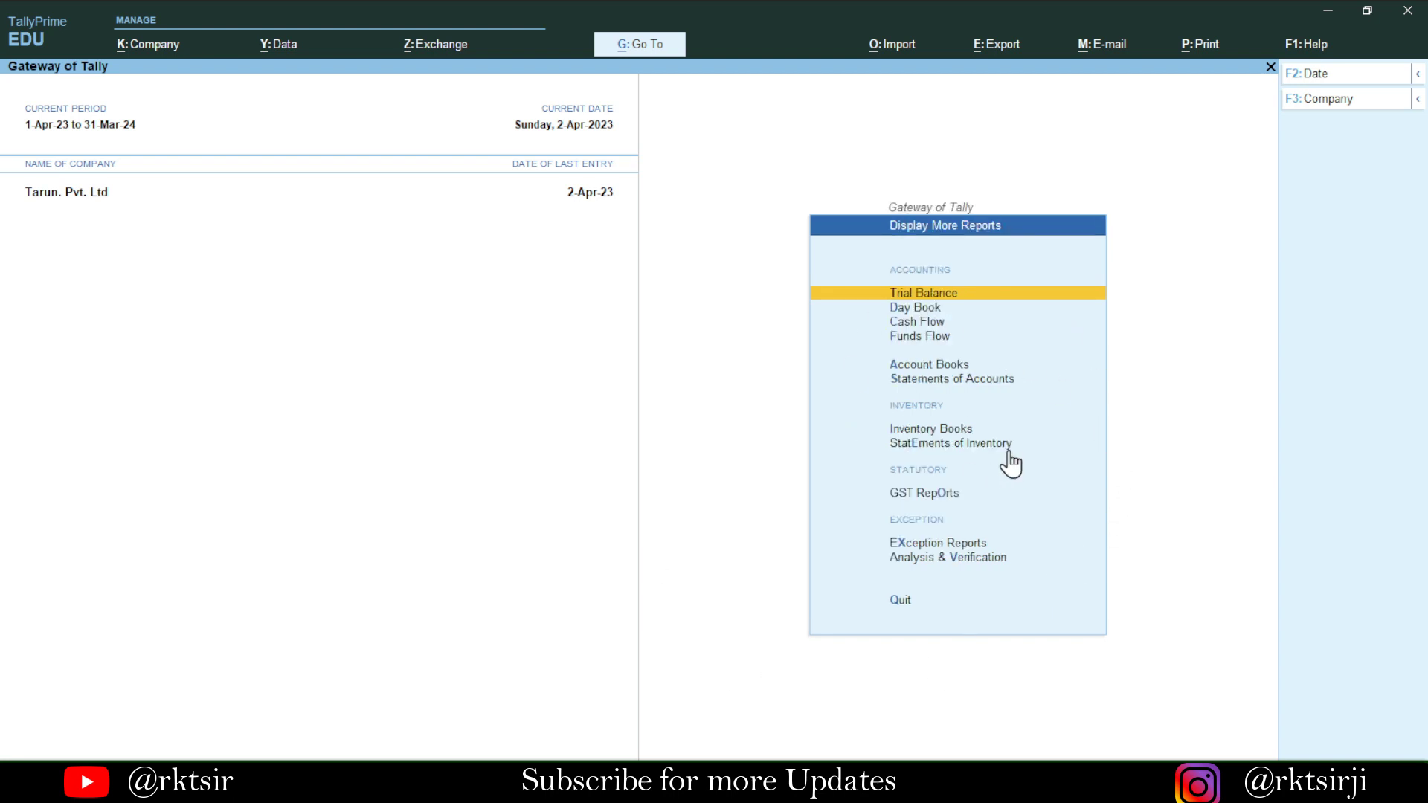
pyautogui.press('a')
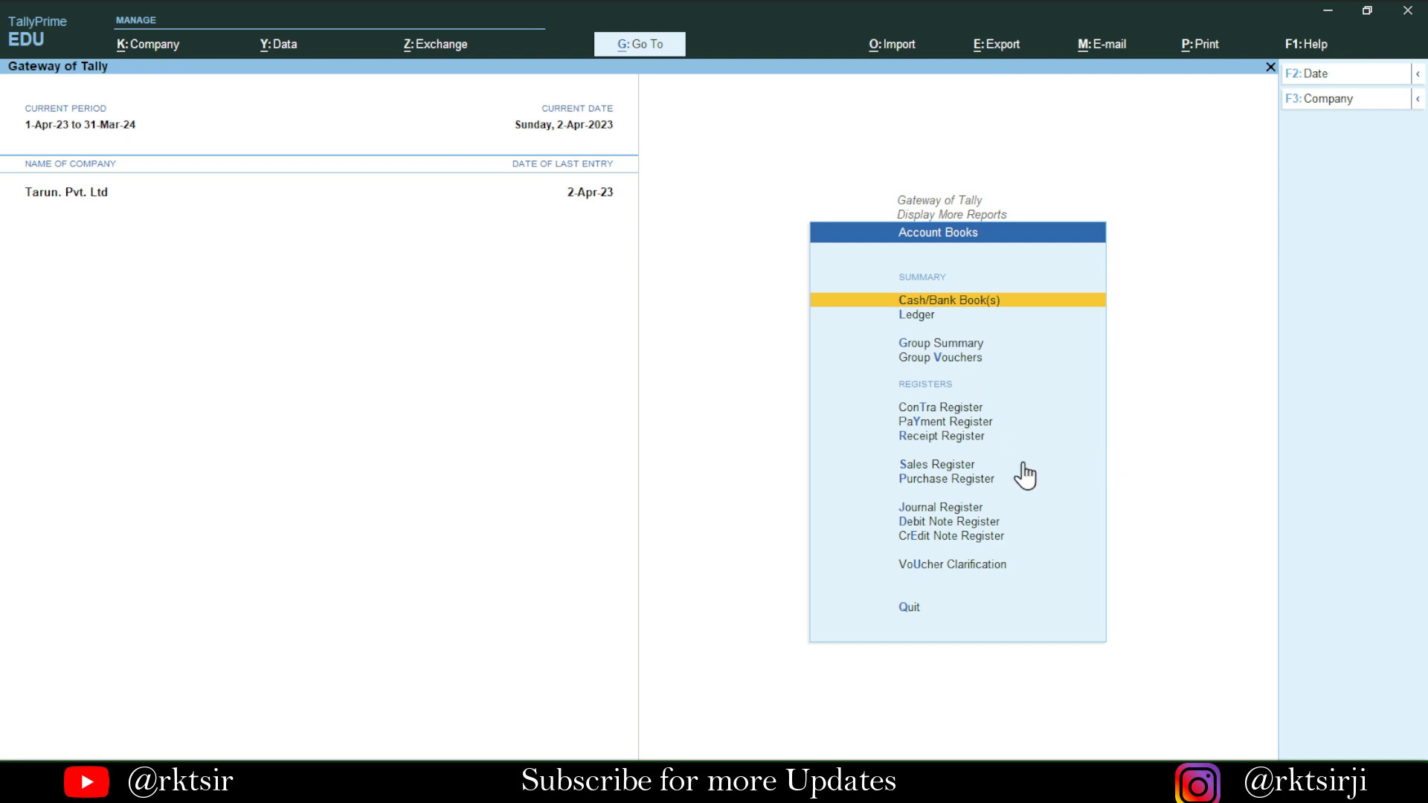
pyautogui.press('p')
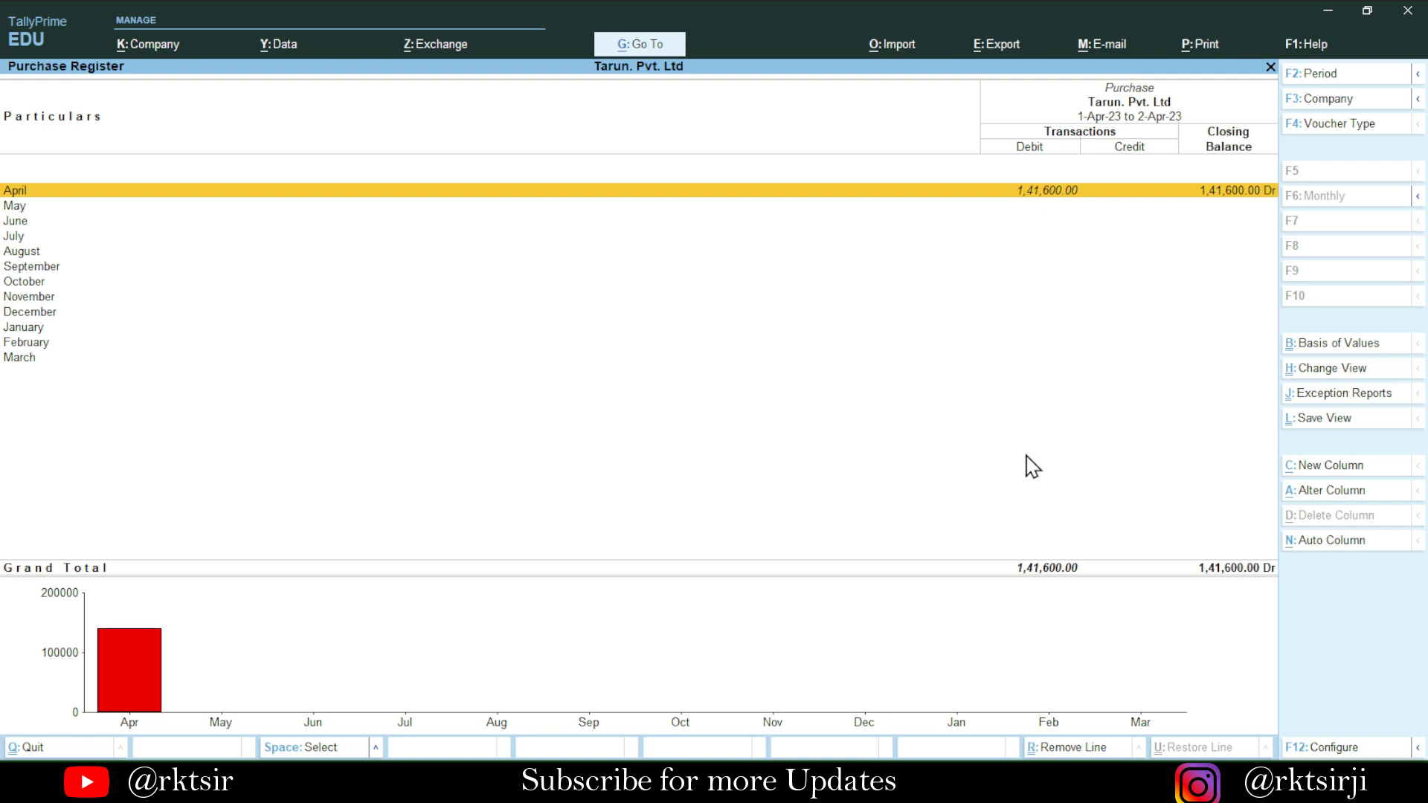
pyautogui.press('Return')
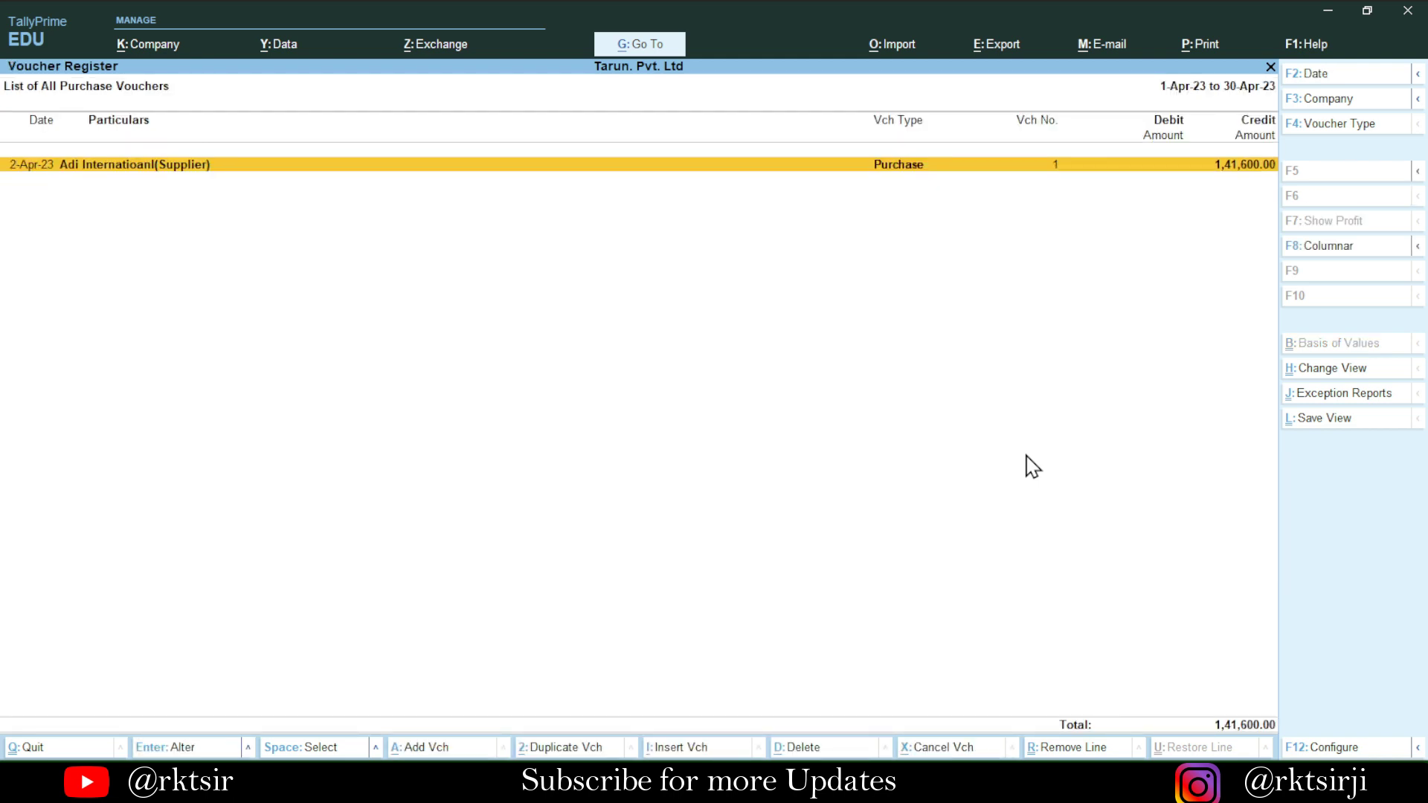
pyautogui.press('Return')
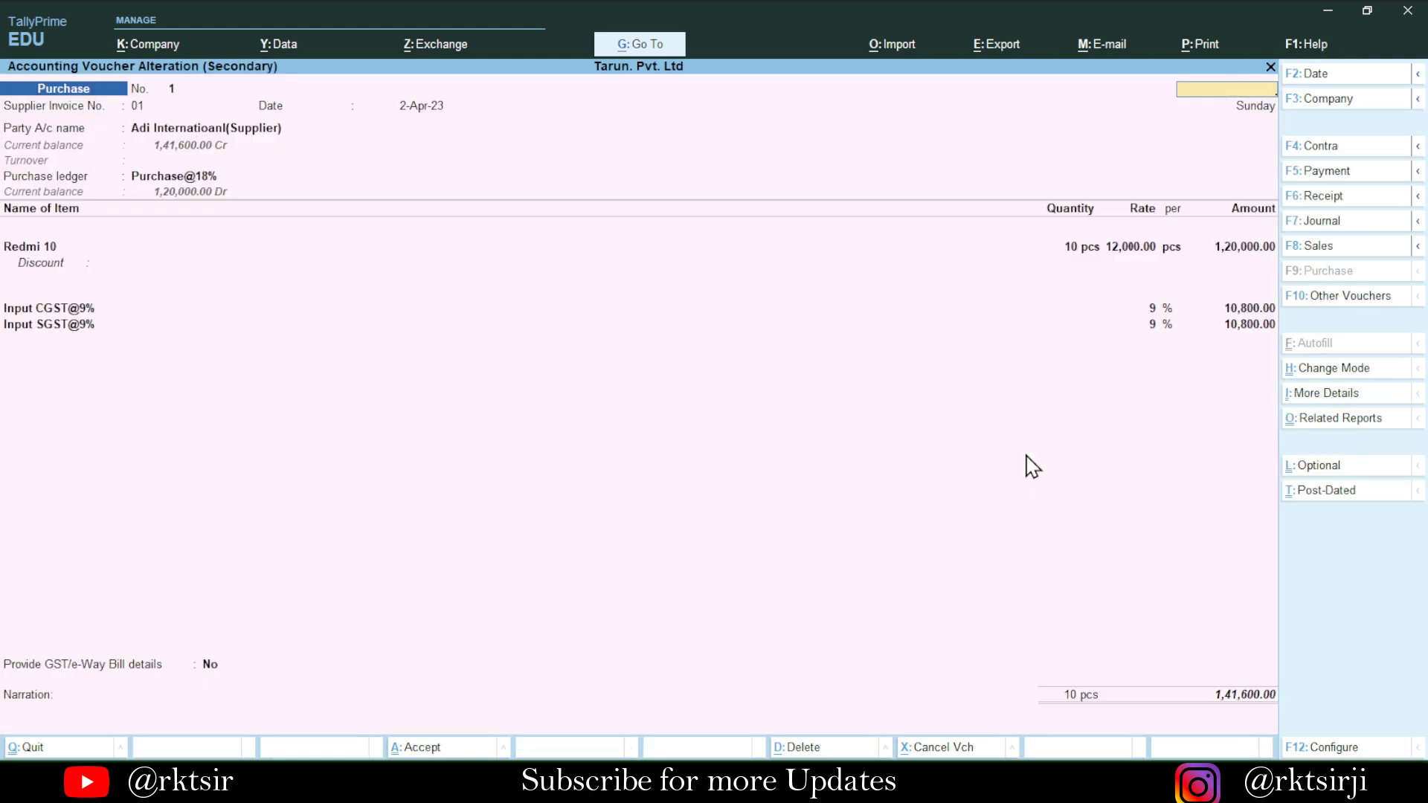
pyautogui.press('Escape')
pyautogui.press('Escape')
pyautogui.press('Escape')
pyautogui.press('Escape')
pyautogui.press('Escape')
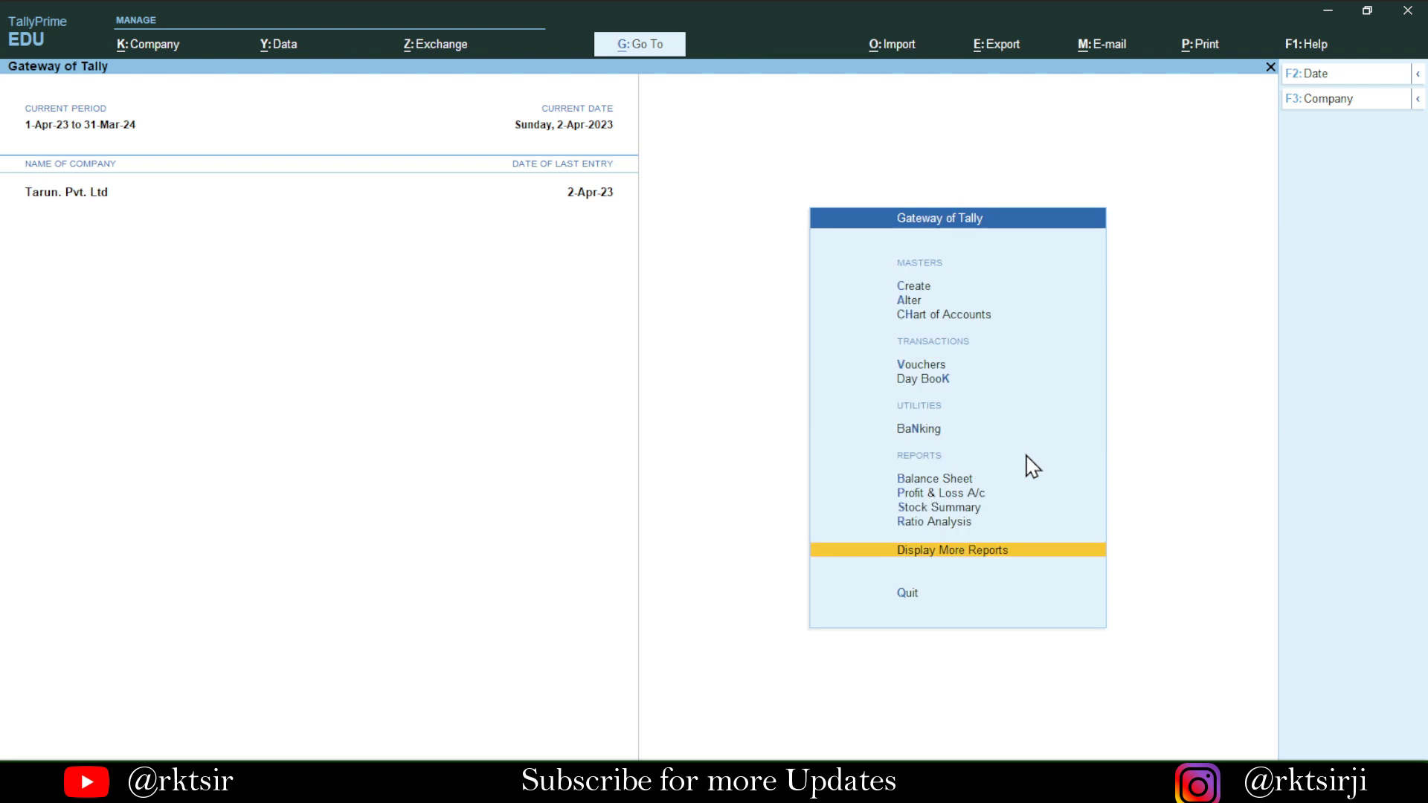
pyautogui.press('Escape')
pyautogui.press('Escape')
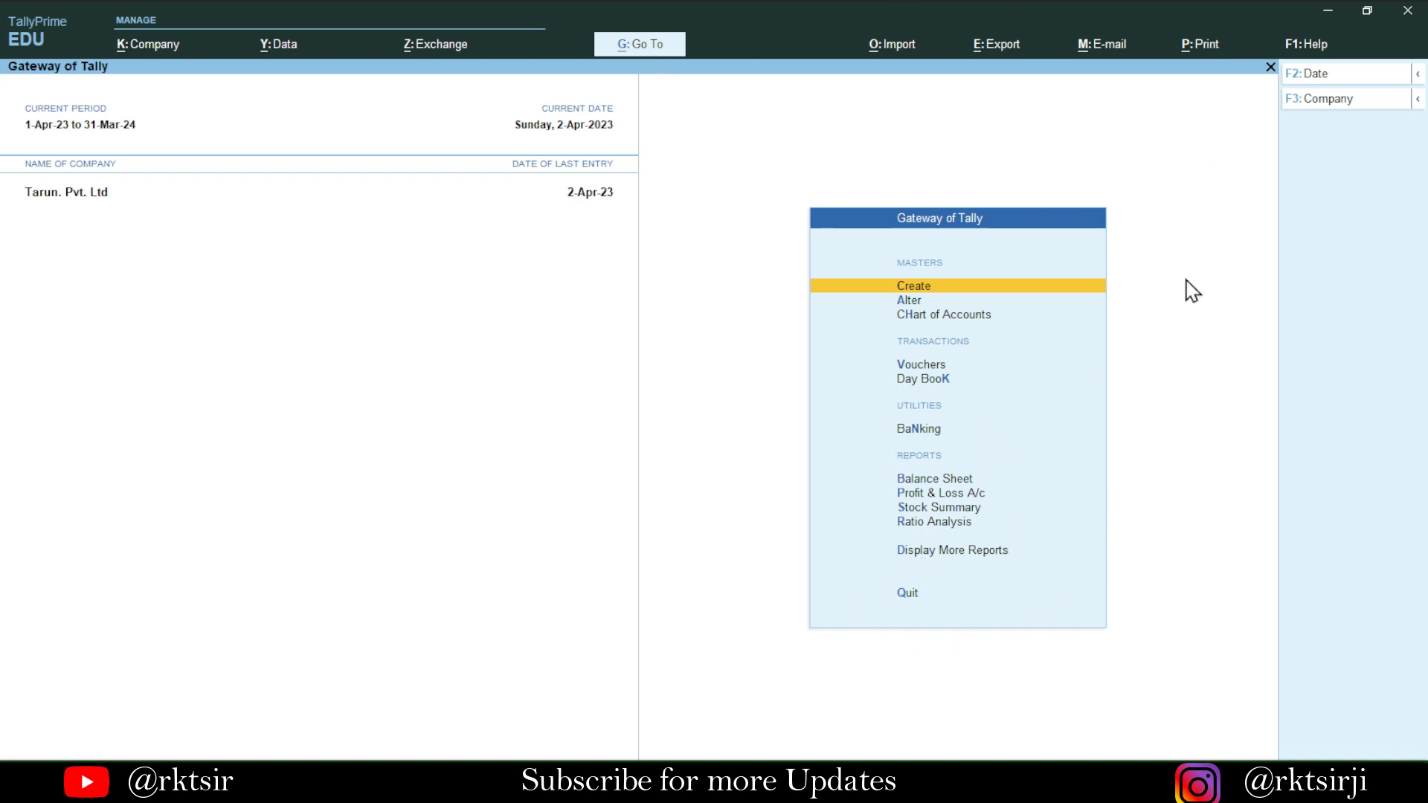
# - Drill down from the Stock Summary through Redmi 10 to its April purchase voucher, accept it without edits, and close the reports
pyautogui.press('s')
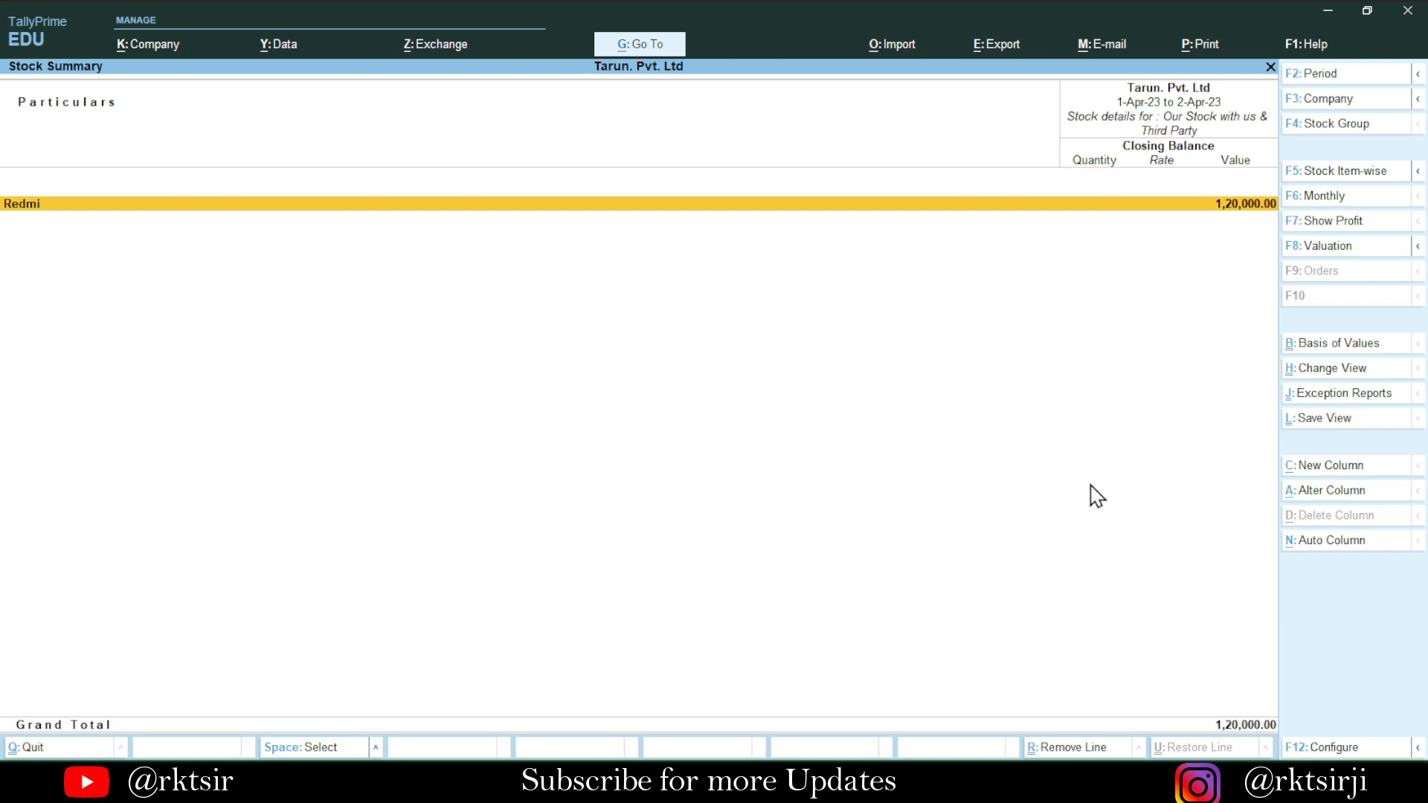
pyautogui.press('Return')
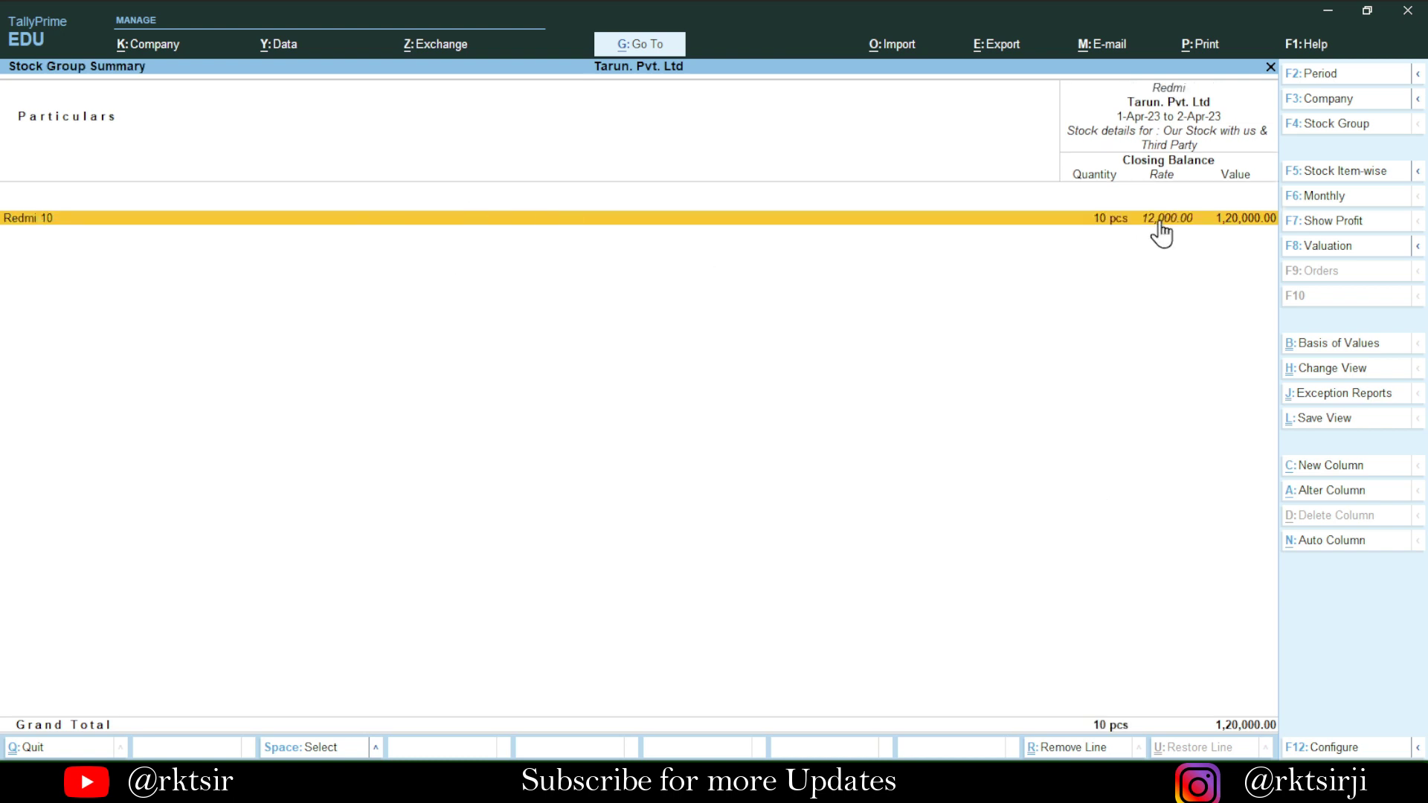
pyautogui.doubleClick(1102, 231)
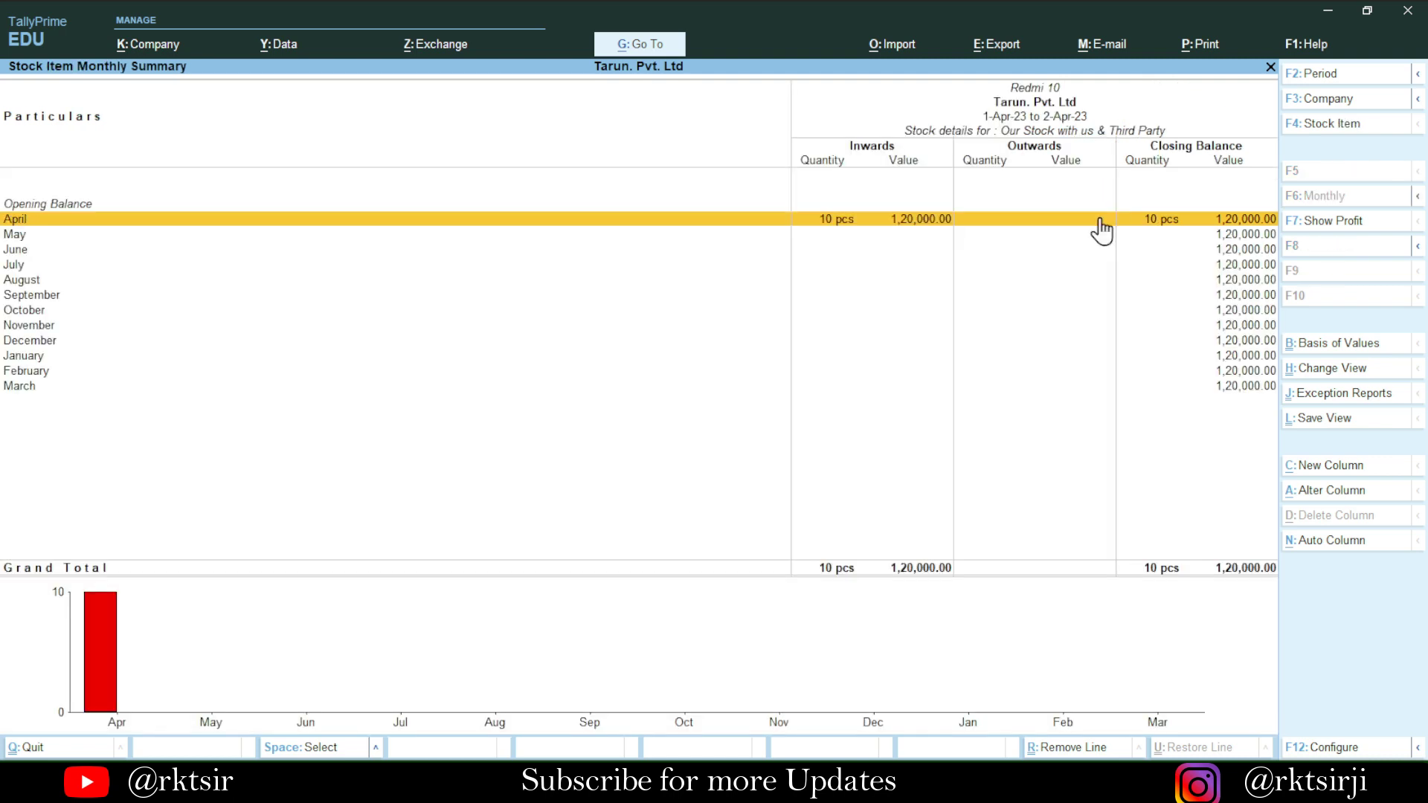
pyautogui.doubleClick(1100, 220)
pyautogui.press('Return')
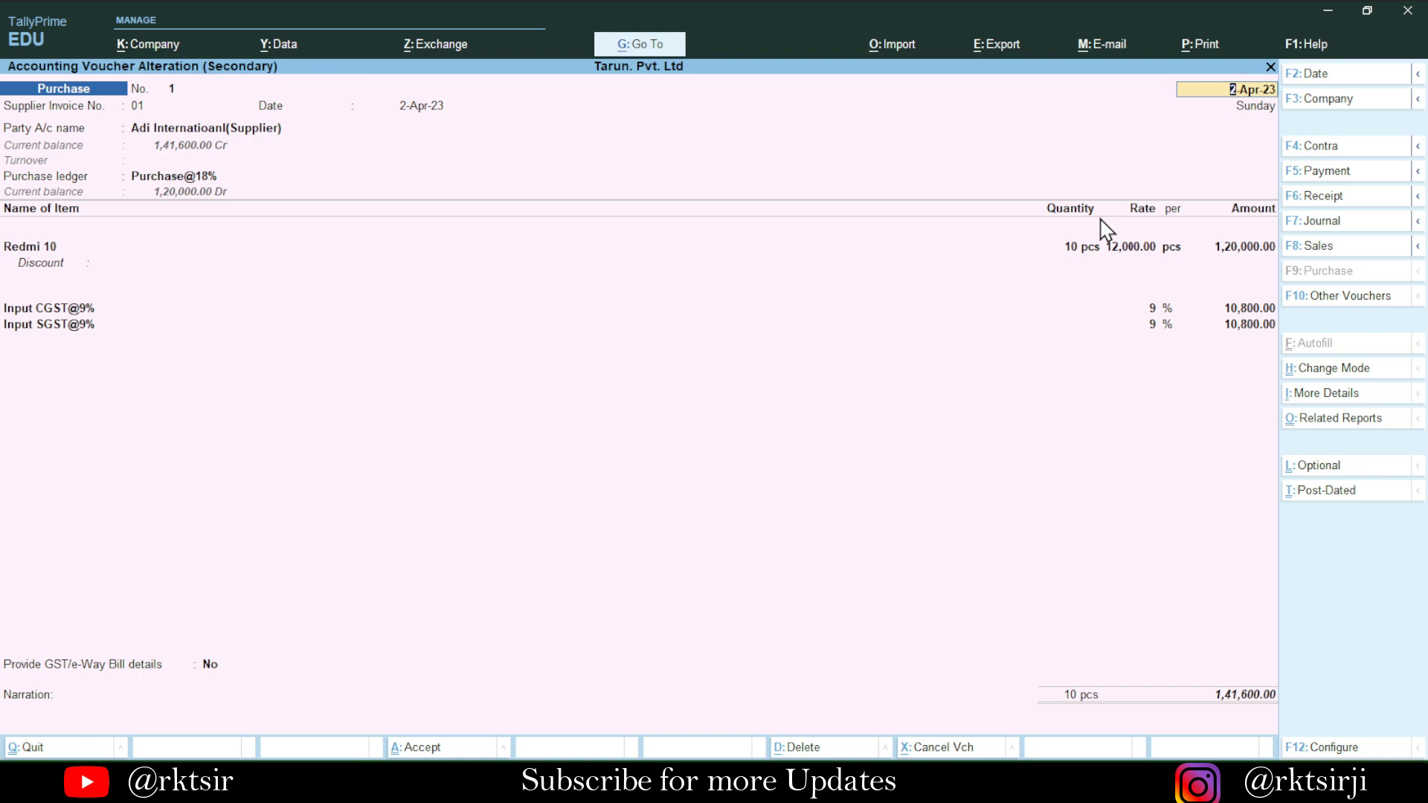
pyautogui.press('ctrl')
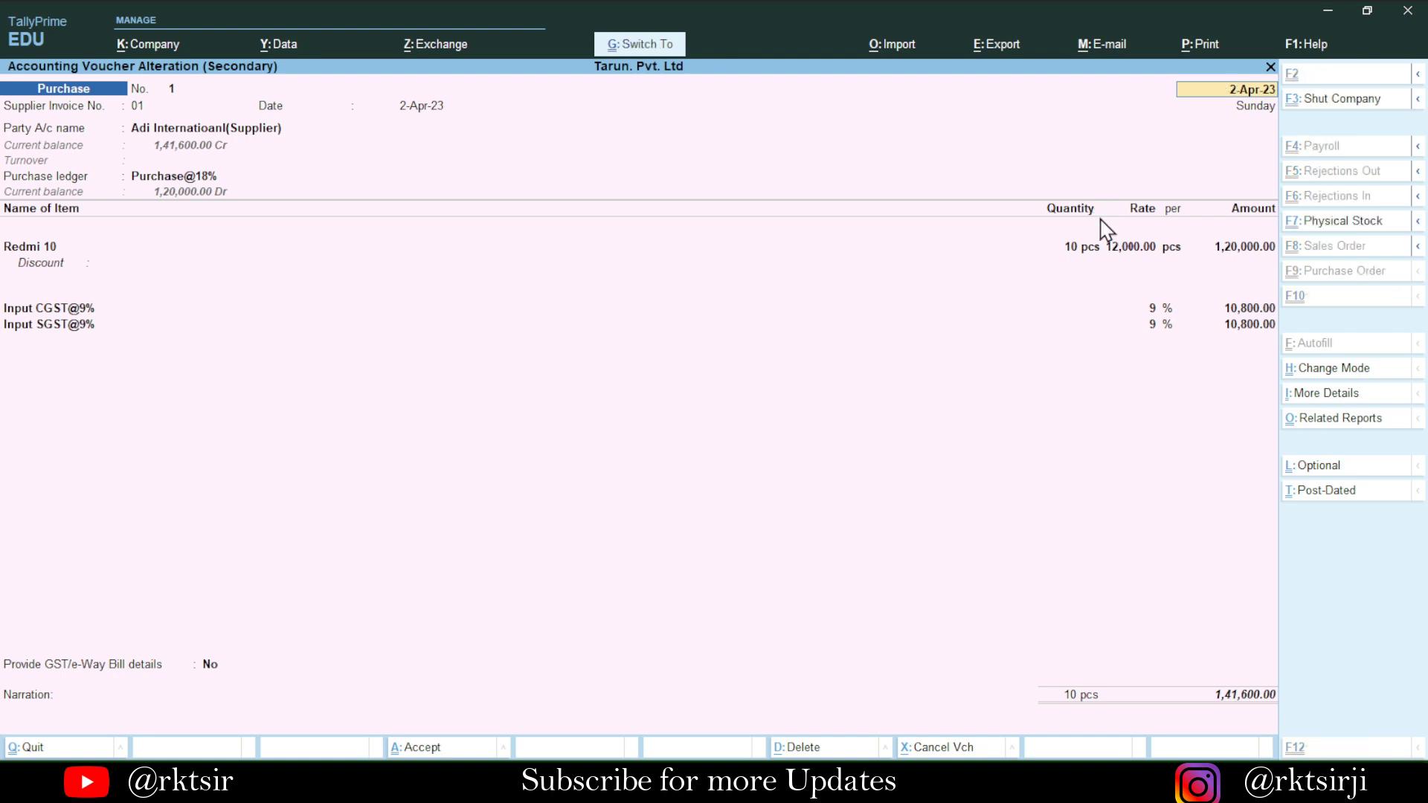
pyautogui.hotkey('ctrl', 'a')
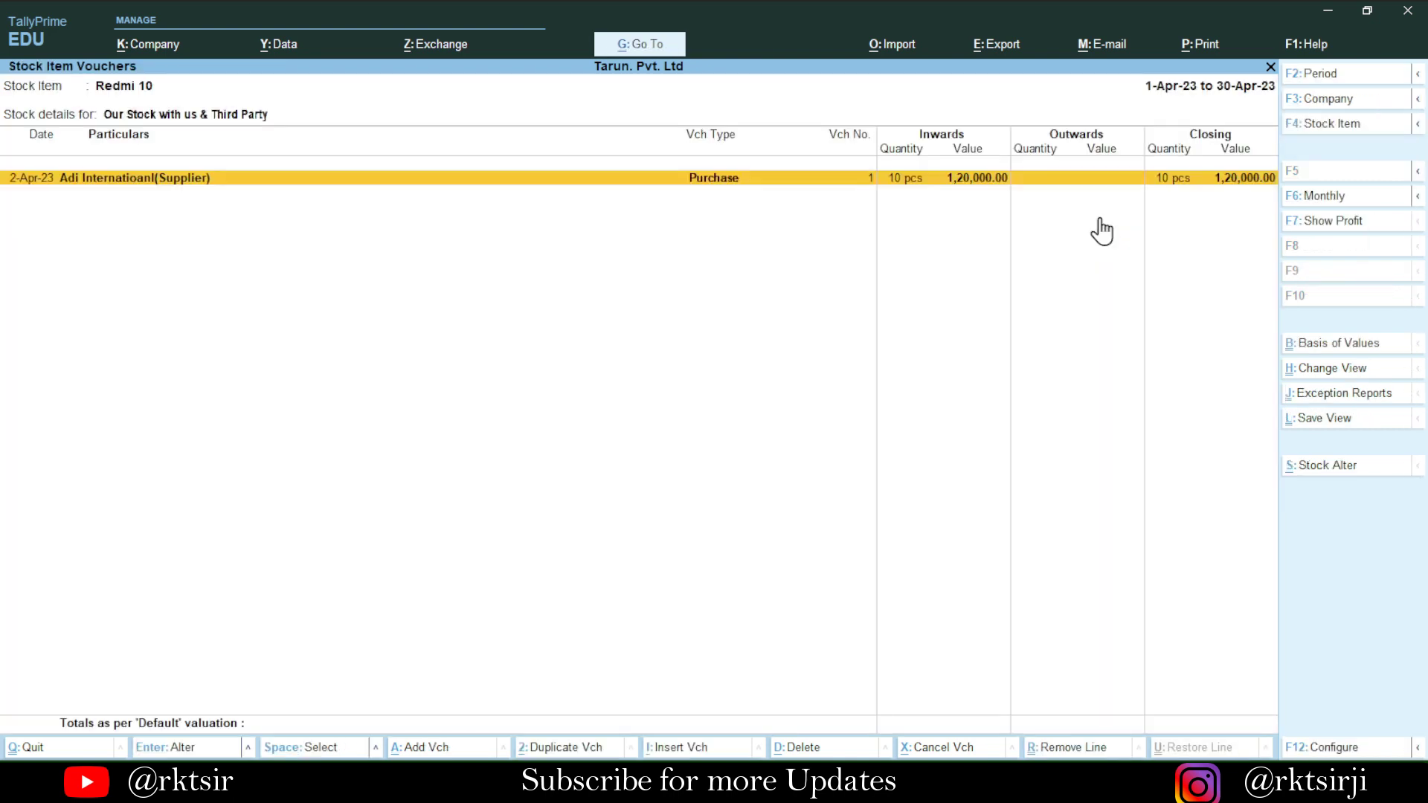
pyautogui.press('Escape')
pyautogui.press('Escape')
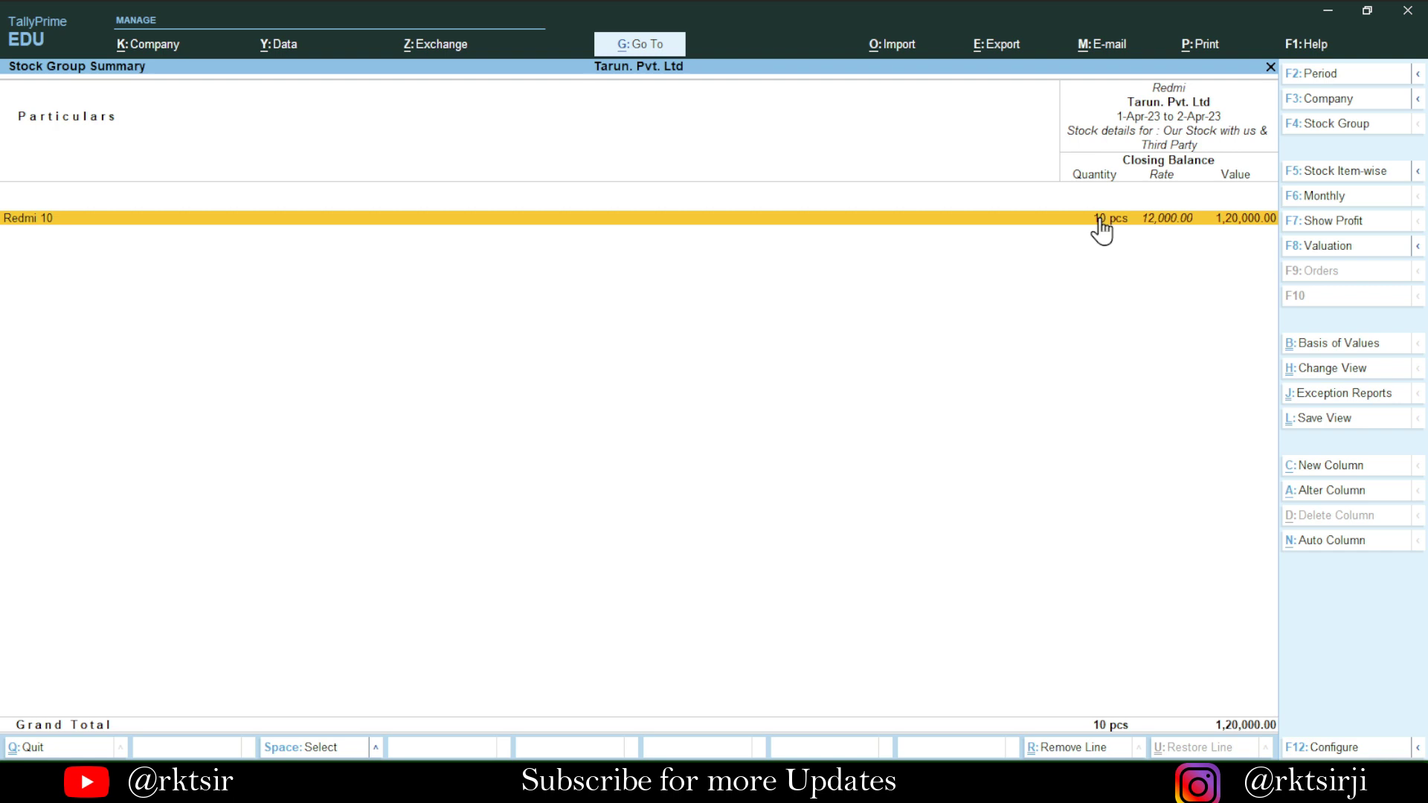
pyautogui.press('Escape')
pyautogui.press('Escape')
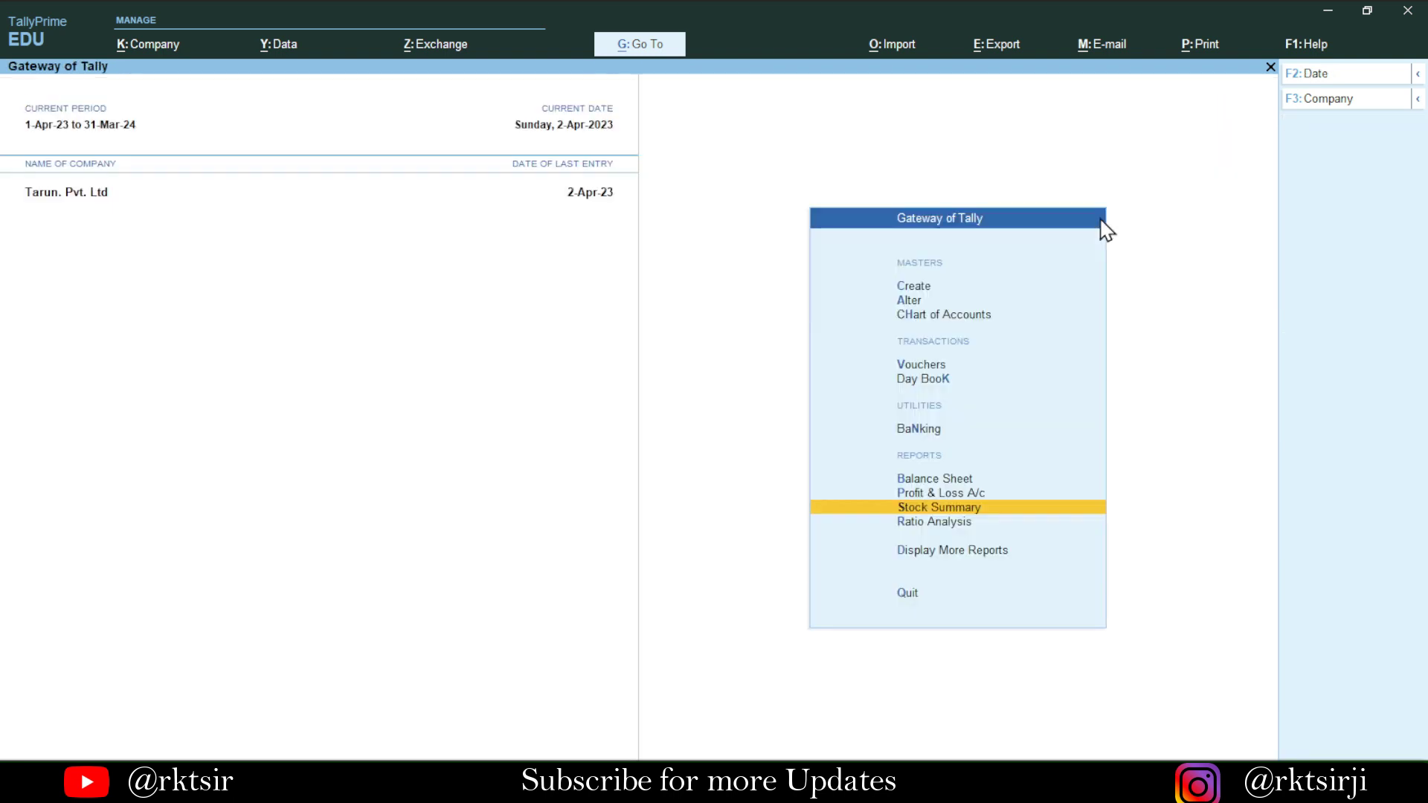